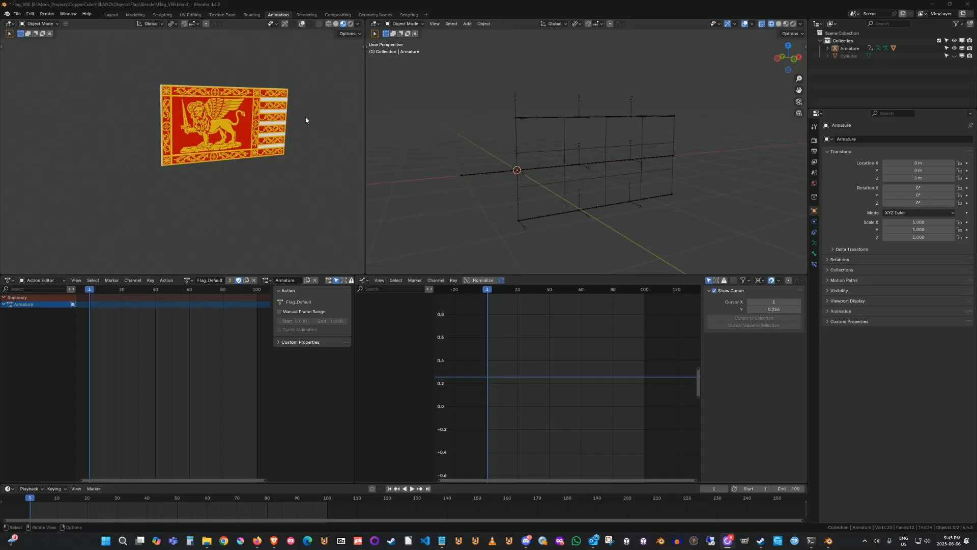
Switch between workspaces and return to the Animation workspace with the armature in Pose Mode.
click(252, 14)
click(303, 15)
click(276, 15)
click(254, 15)
click(278, 14)
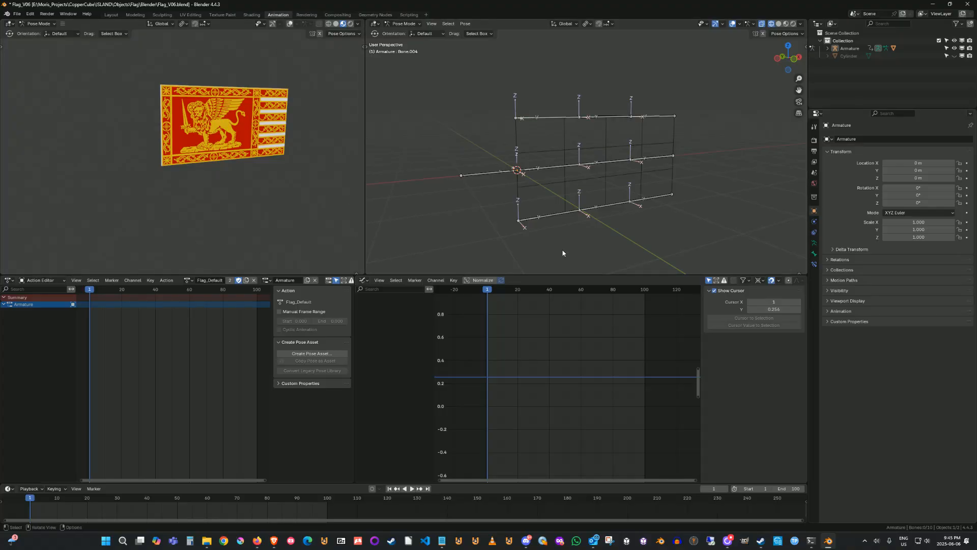
Widen the Action Editor area toward the Graph Editor, keeping the editor in Action Editor mode.
drag(355, 308, 374, 307)
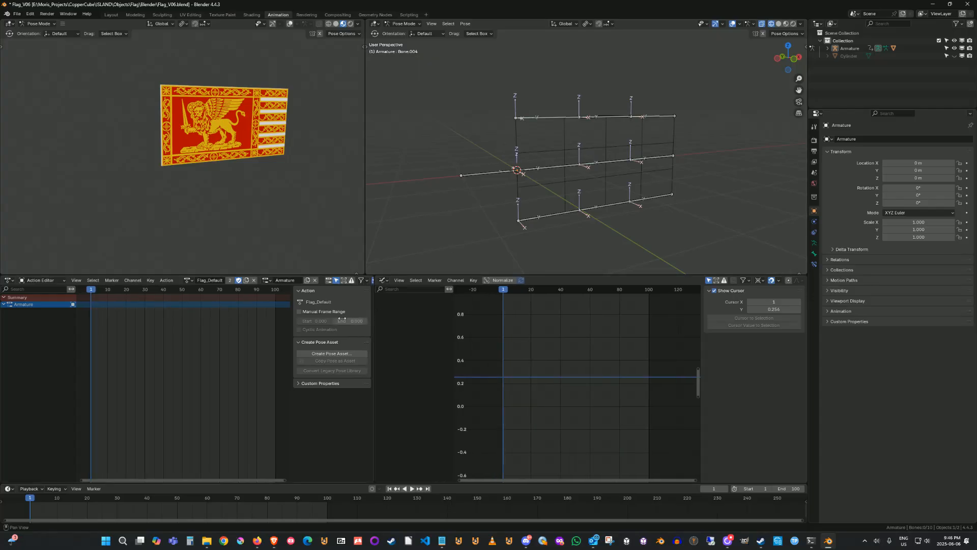
click(8, 280)
click(41, 280)
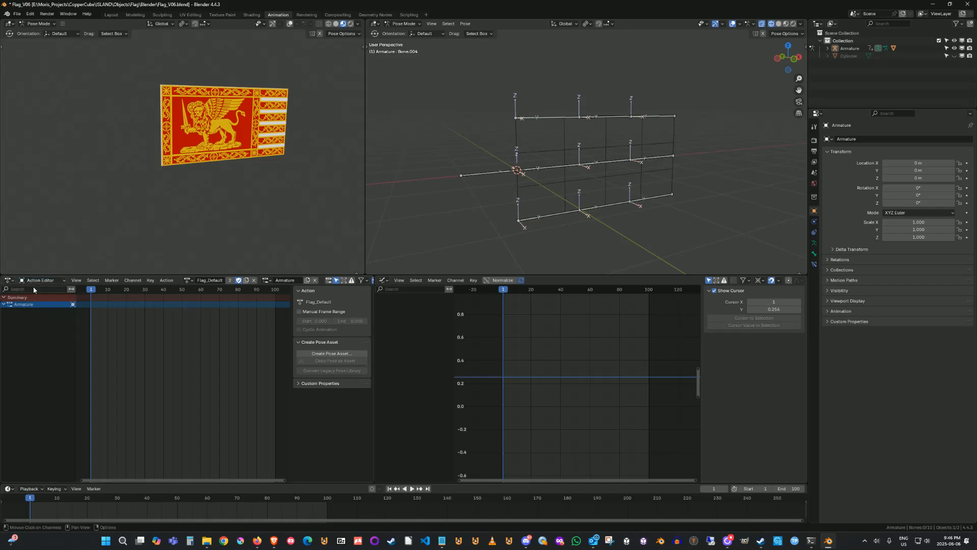
click(38, 281)
click(38, 300)
click(40, 280)
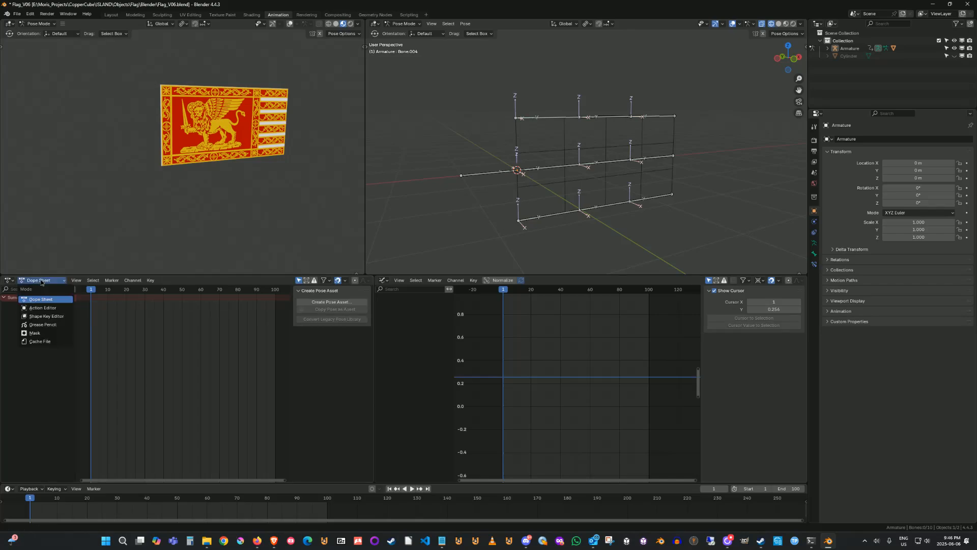
click(47, 308)
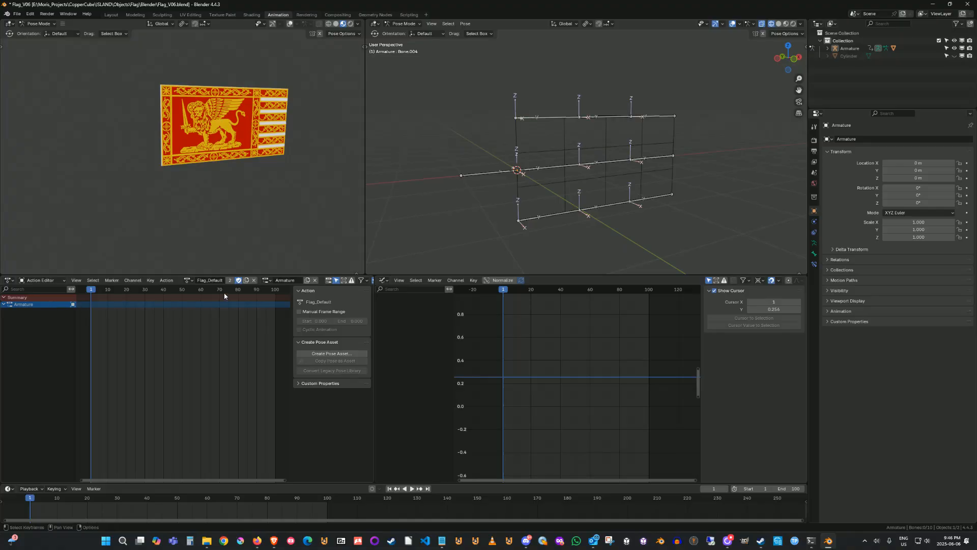
Box-select all the flag's bones and assign the Flag_NoiseFlap action to the armature.
click(188, 280)
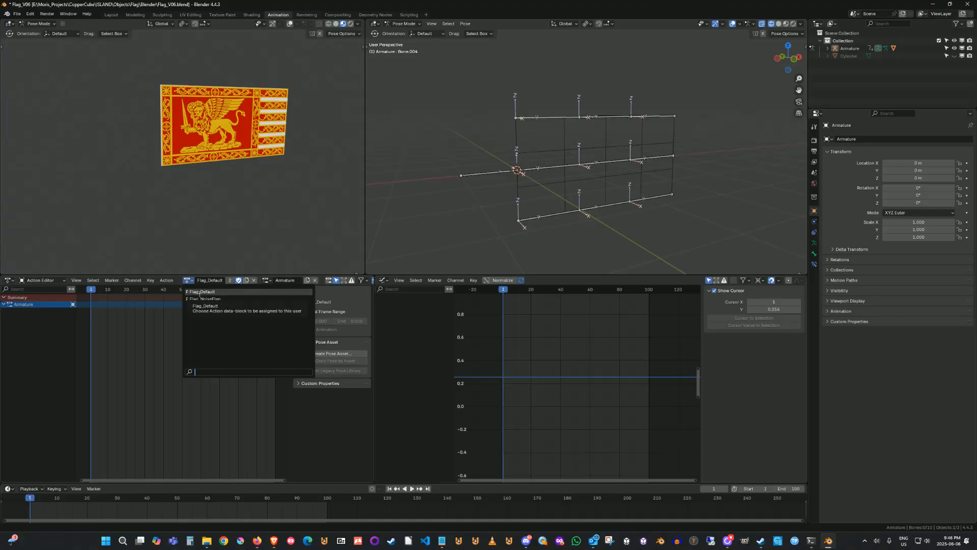
click(195, 292)
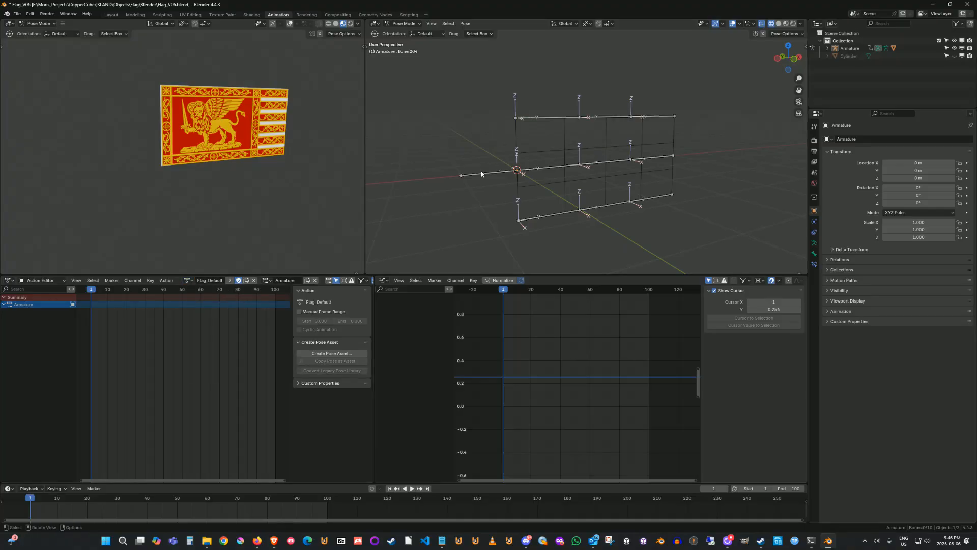
drag(433, 93, 728, 230)
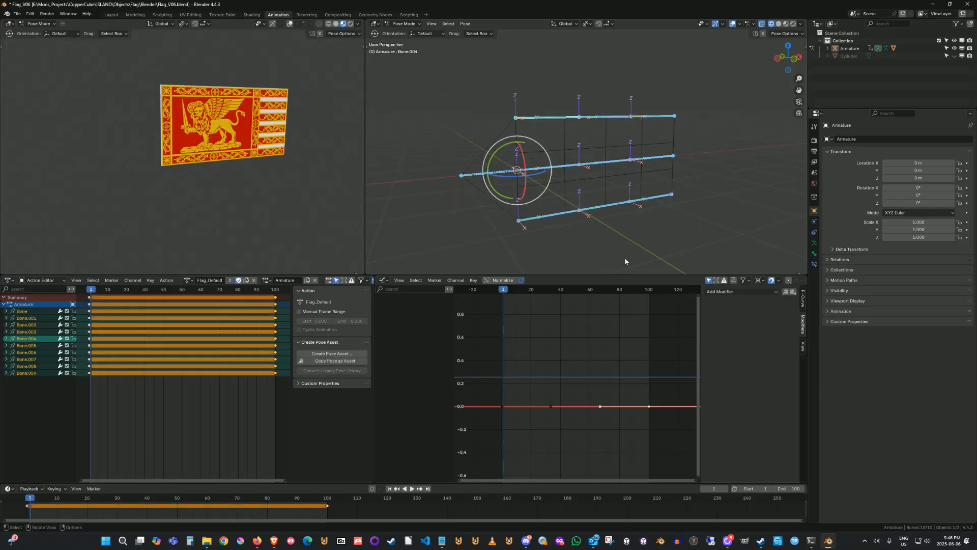
click(188, 280)
click(199, 295)
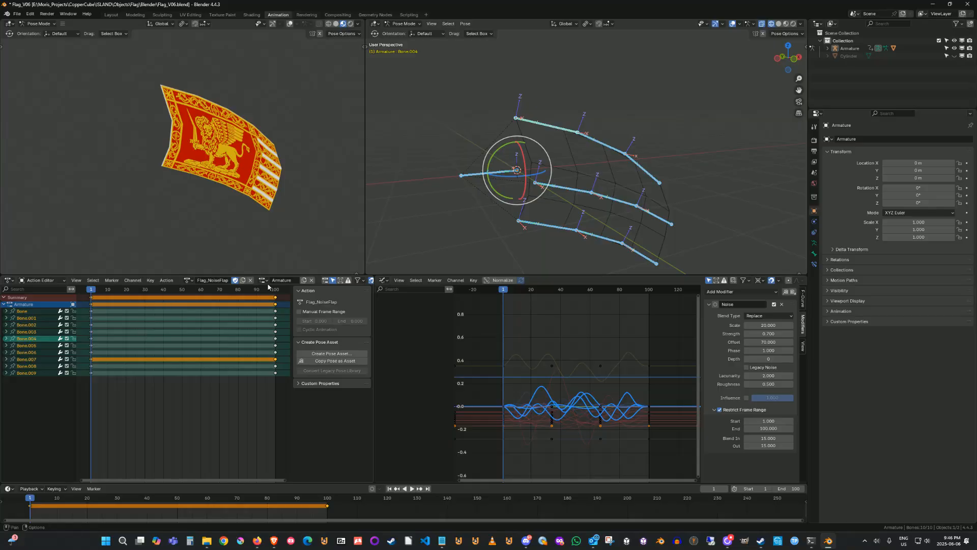
Switch the armature back to the Flag_Default action and deselect the bones.
click(188, 280)
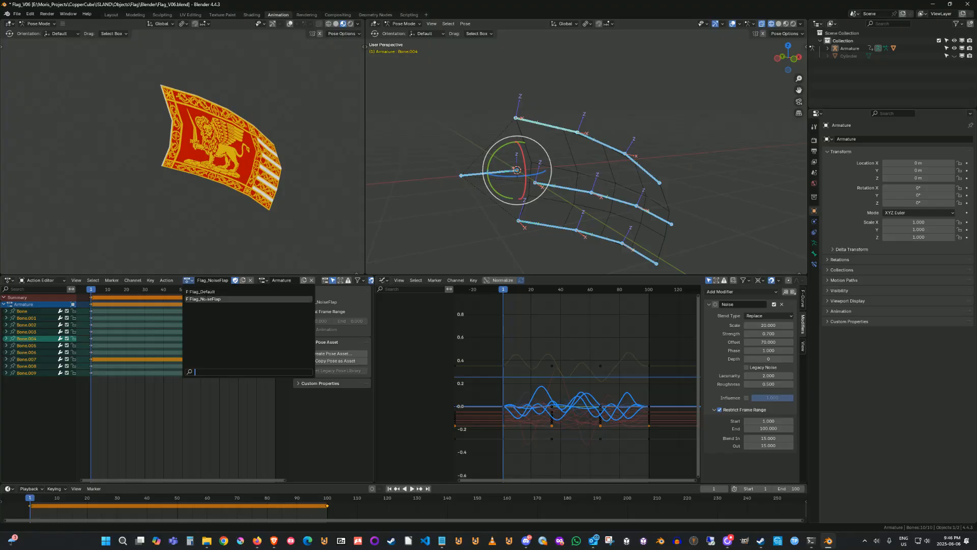
click(207, 292)
click(305, 197)
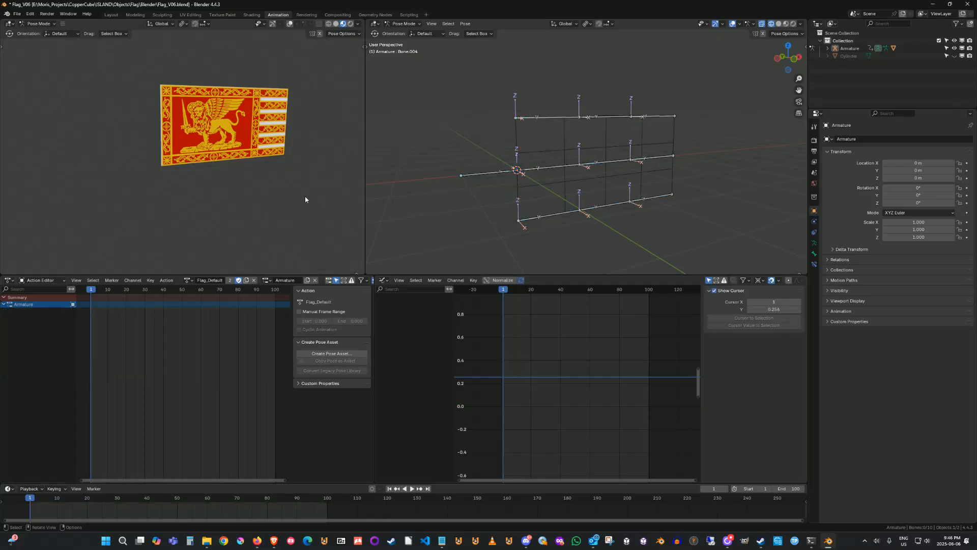
Switch the 3D viewport to Object Mode, keeping the lower-right editor as the Graph Editor.
click(403, 24)
click(402, 31)
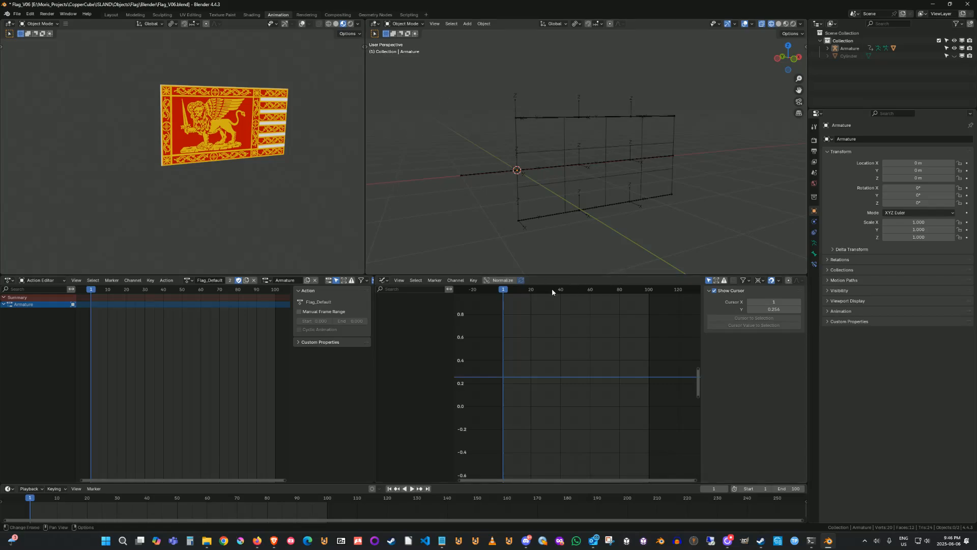
click(384, 280)
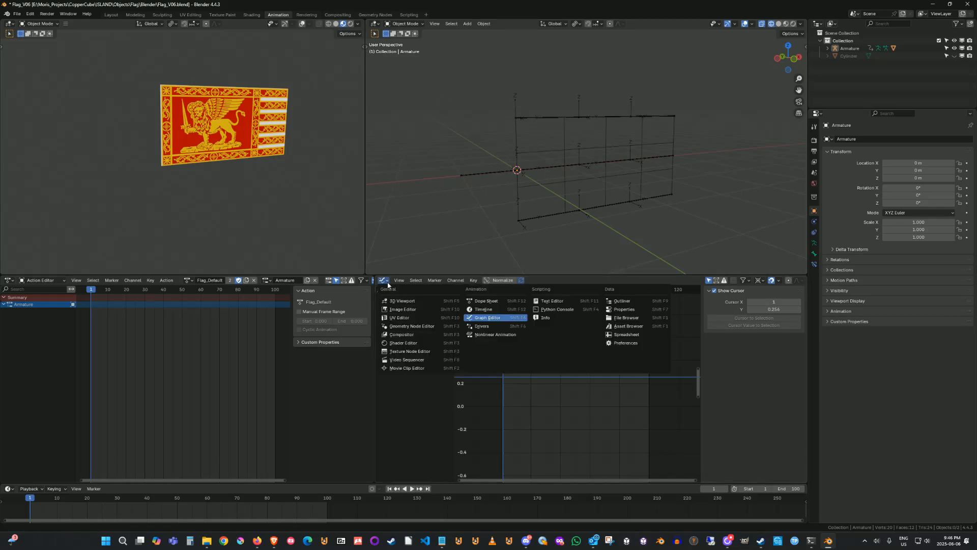
click(483, 320)
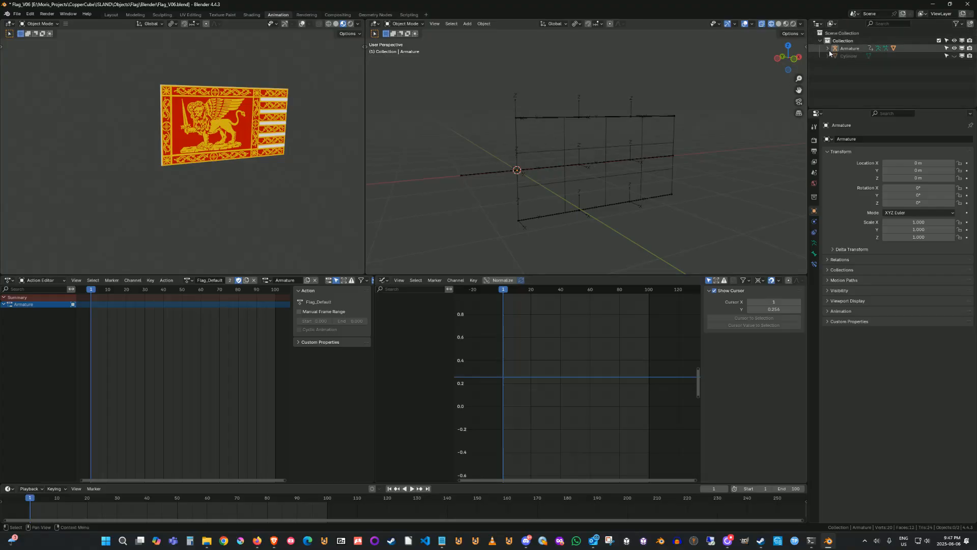
Enlarge the Outliner, select the armature and expand its hierarchy down to the individual bones.
drag(861, 106, 861, 212)
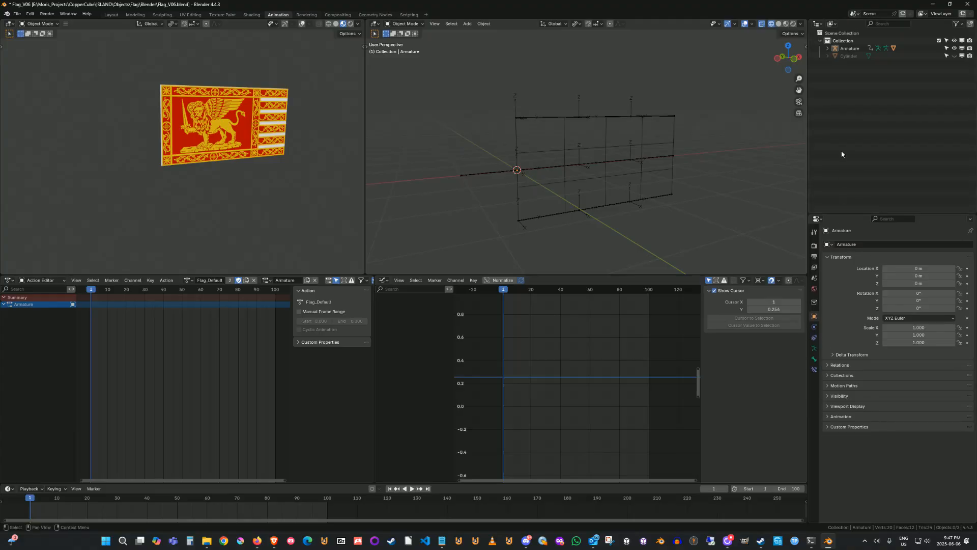
click(500, 175)
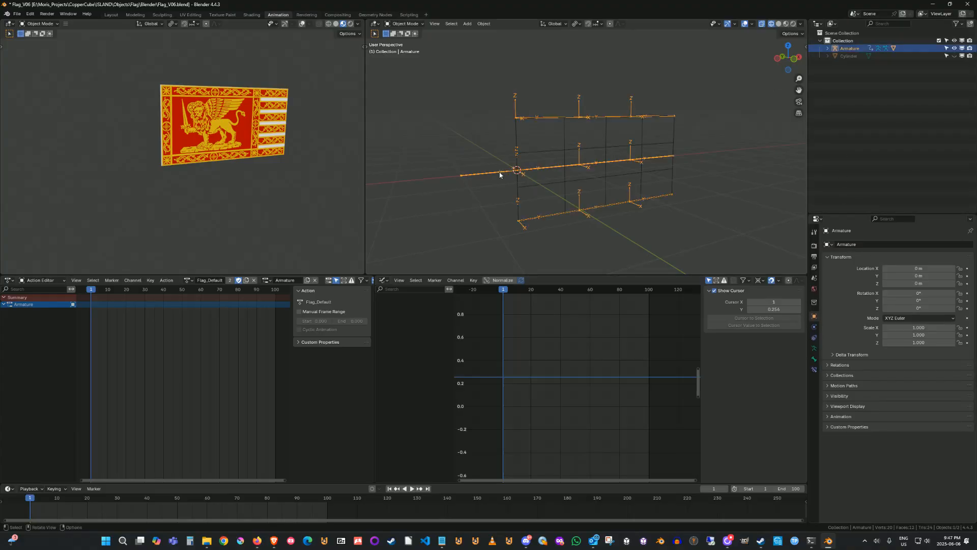
click(827, 48)
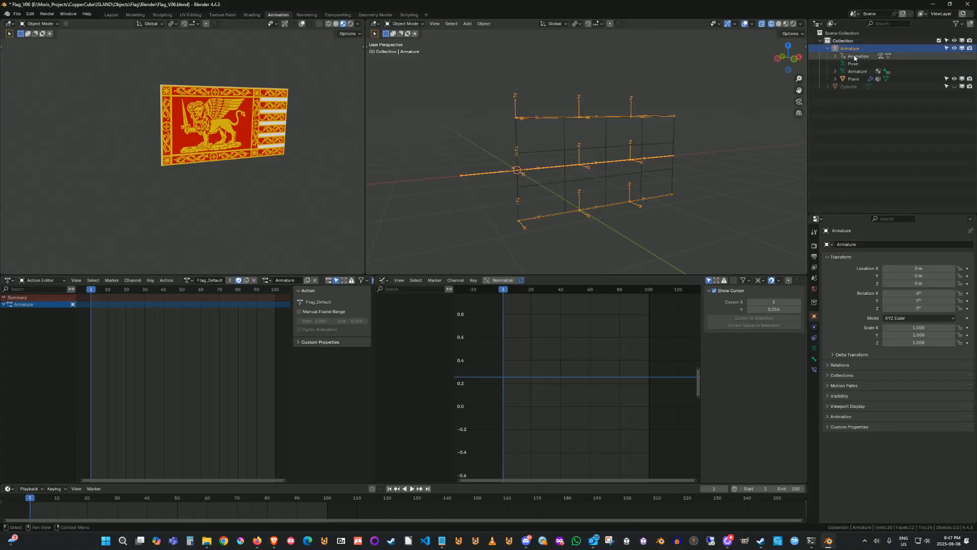
click(835, 71)
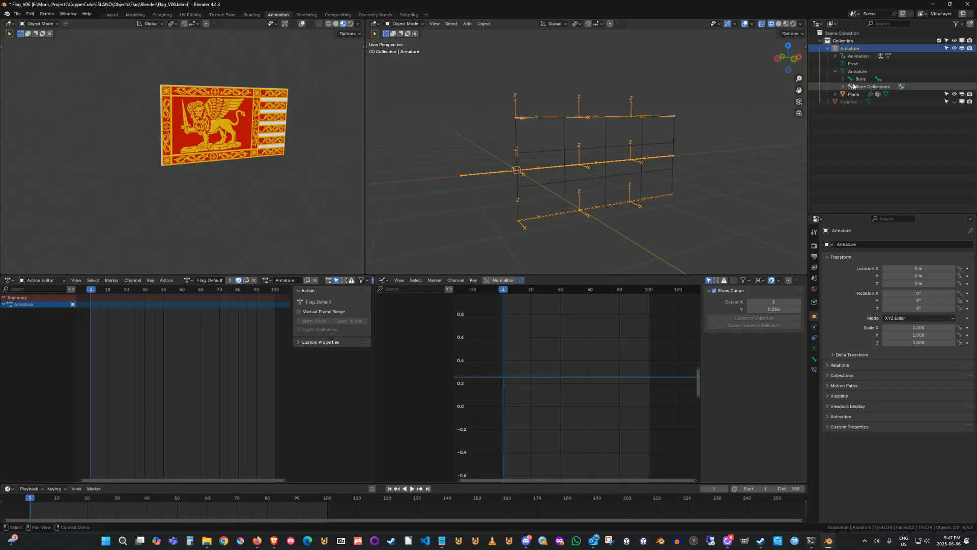
click(843, 79)
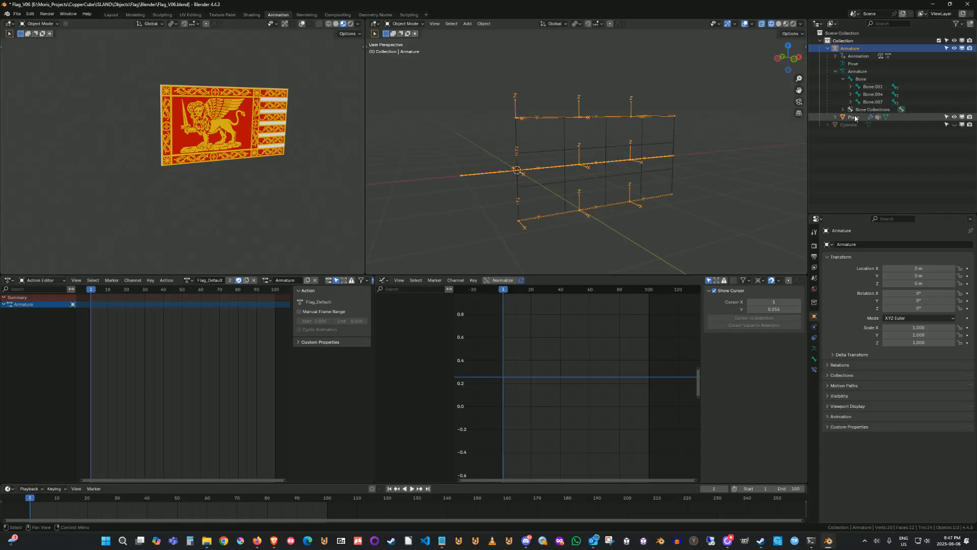
Select the Plane in the Outliner, then reselect the armature object in the viewport.
click(831, 119)
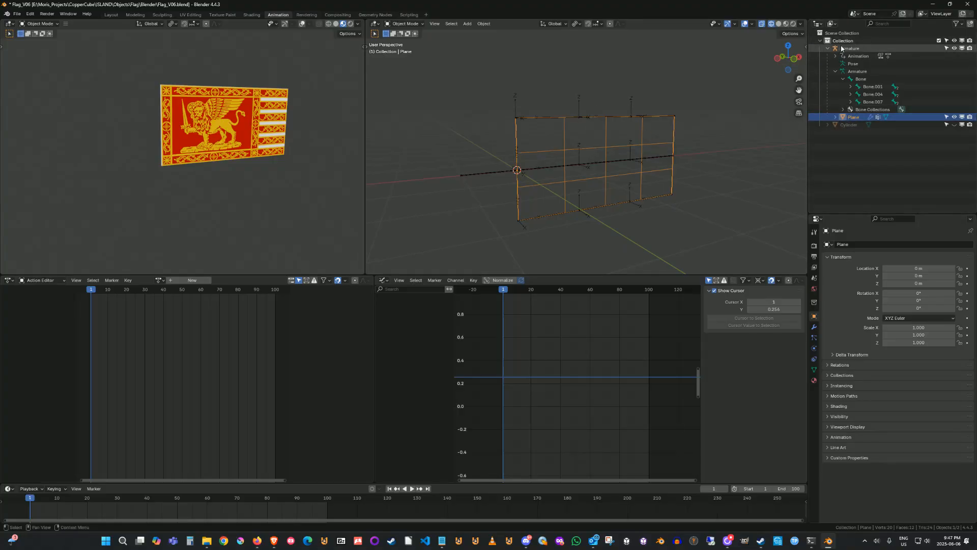
click(500, 152)
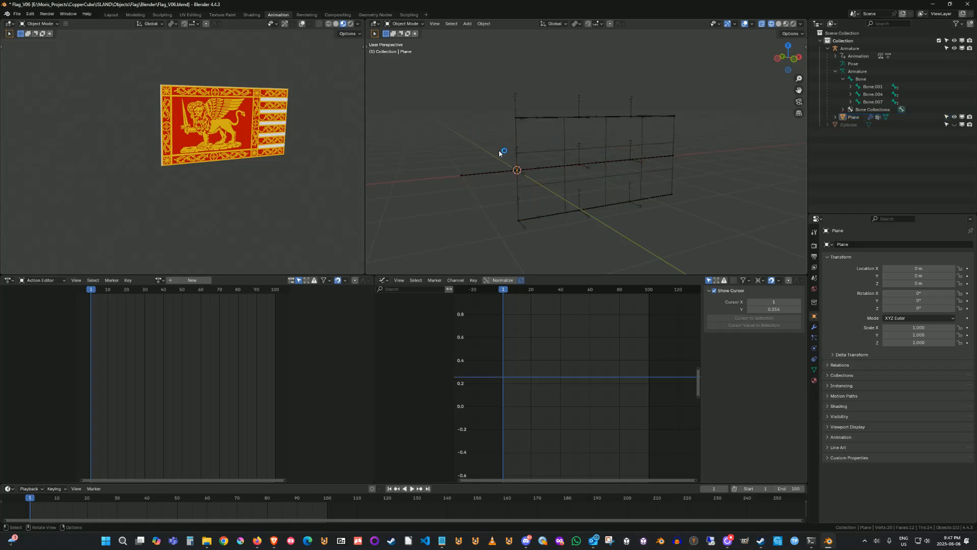
click(483, 176)
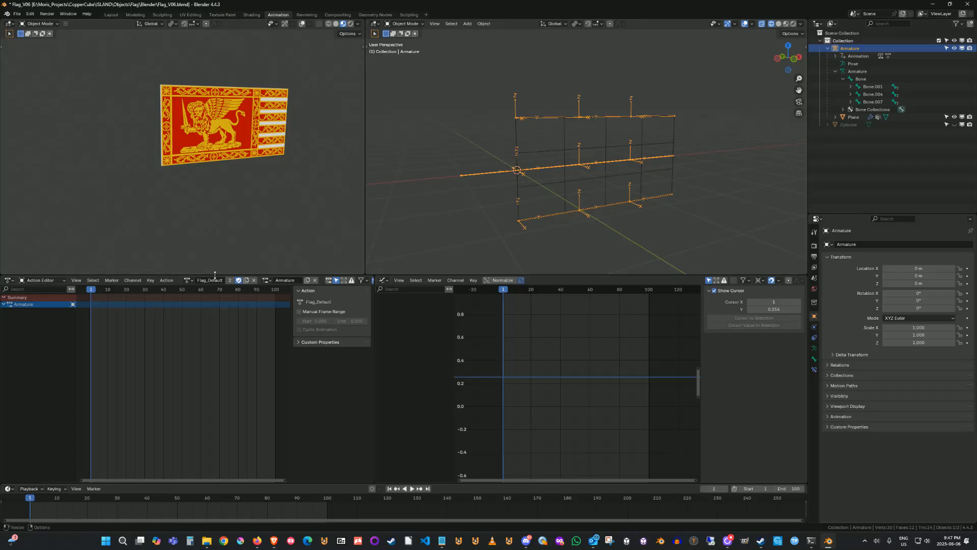
Switch the armature into Pose Mode.
click(188, 279)
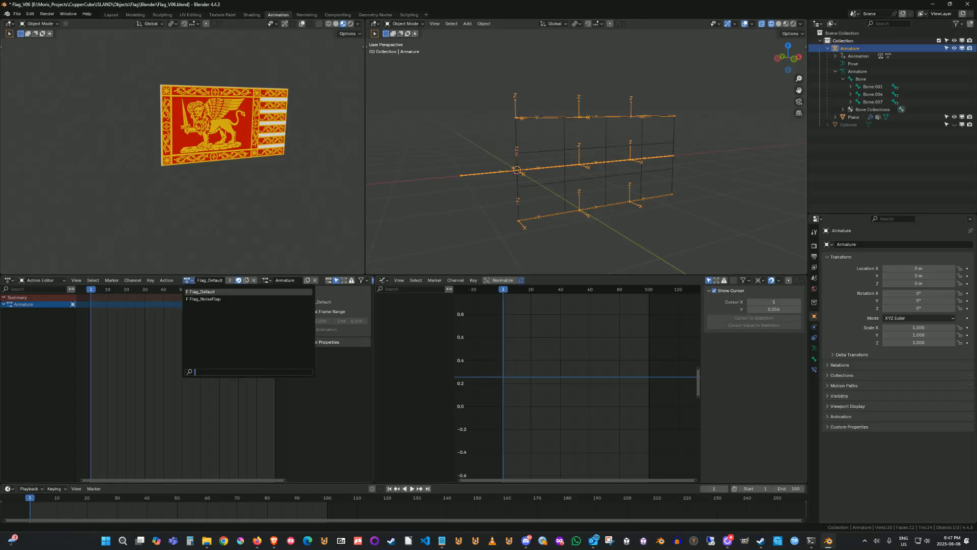
click(443, 176)
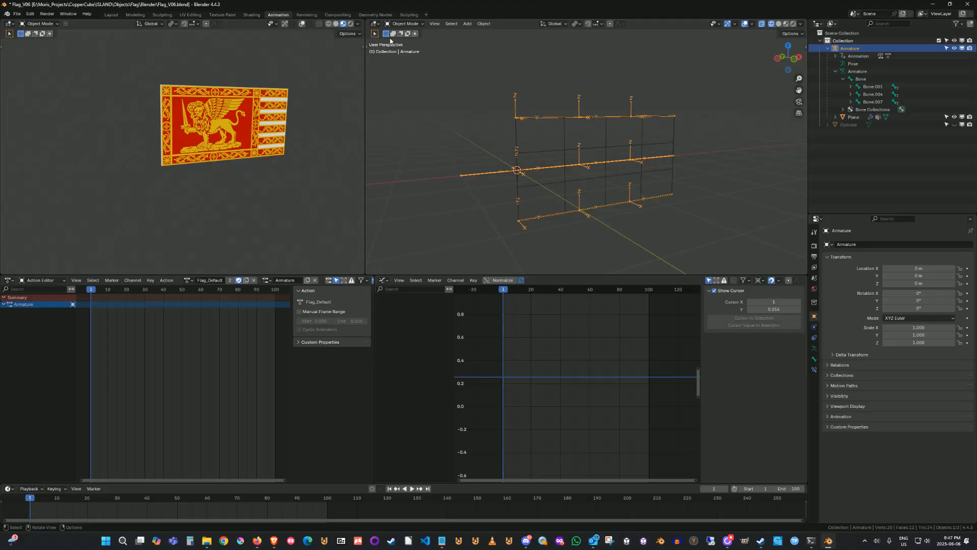
click(410, 25)
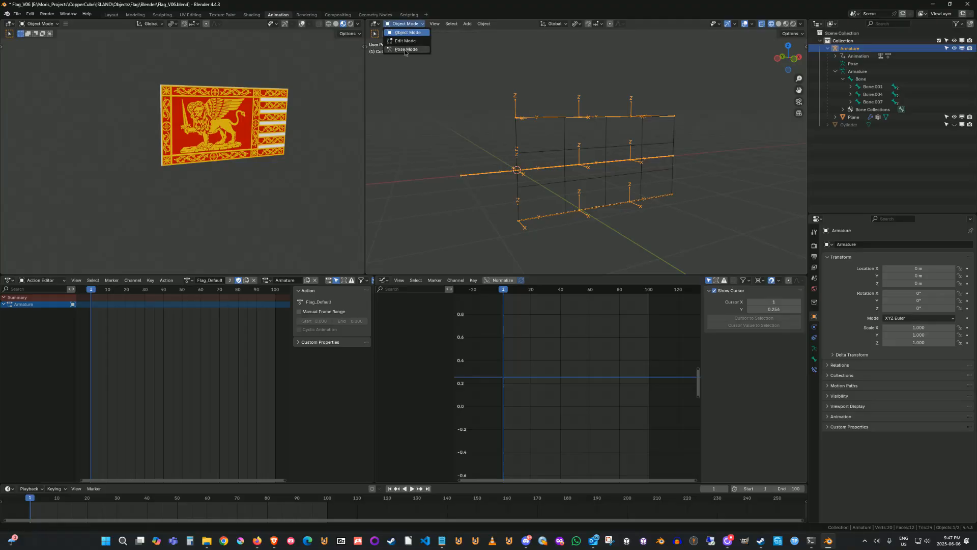
click(405, 49)
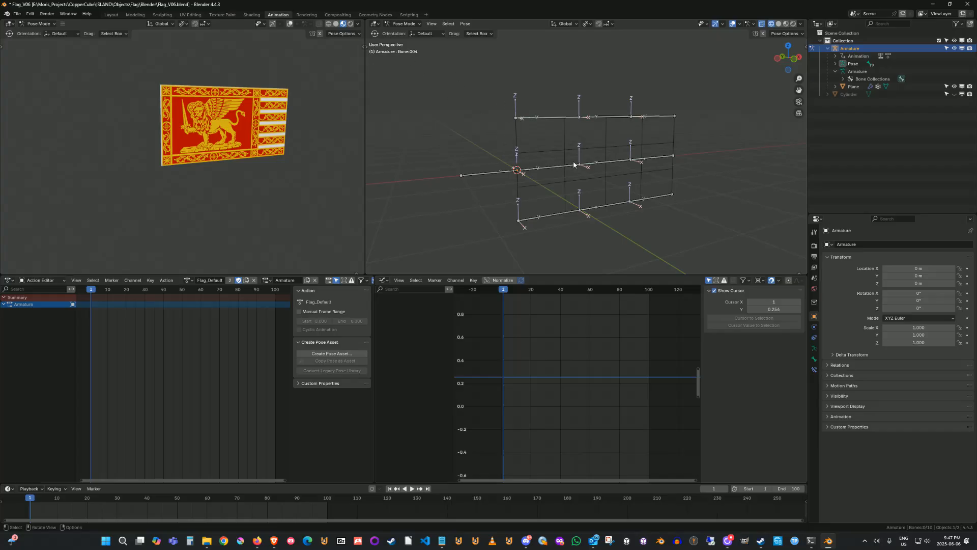
Select all of the flag's bones in Pose Mode.
click(557, 117)
click(607, 117)
click(651, 116)
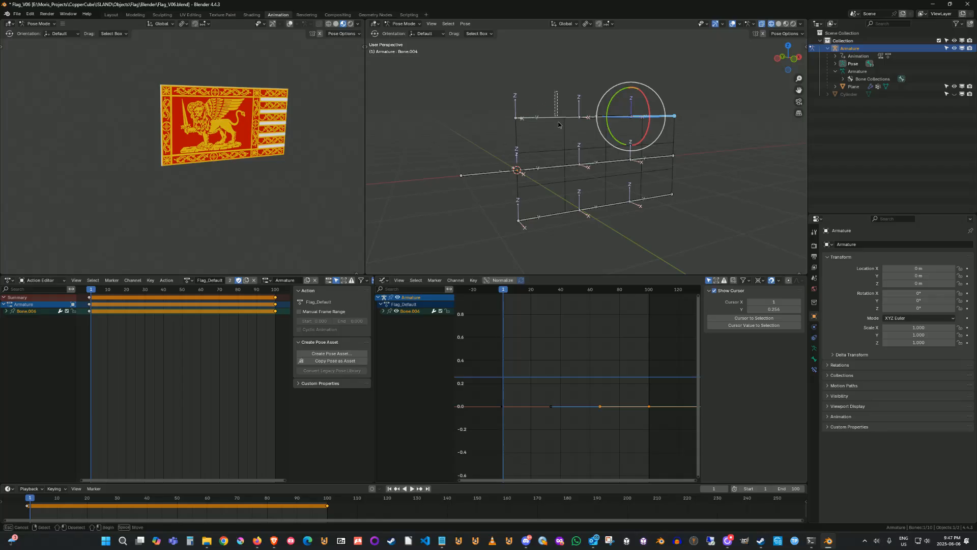
click(540, 117)
drag(447, 60, 717, 233)
drag(710, 116, 370, 245)
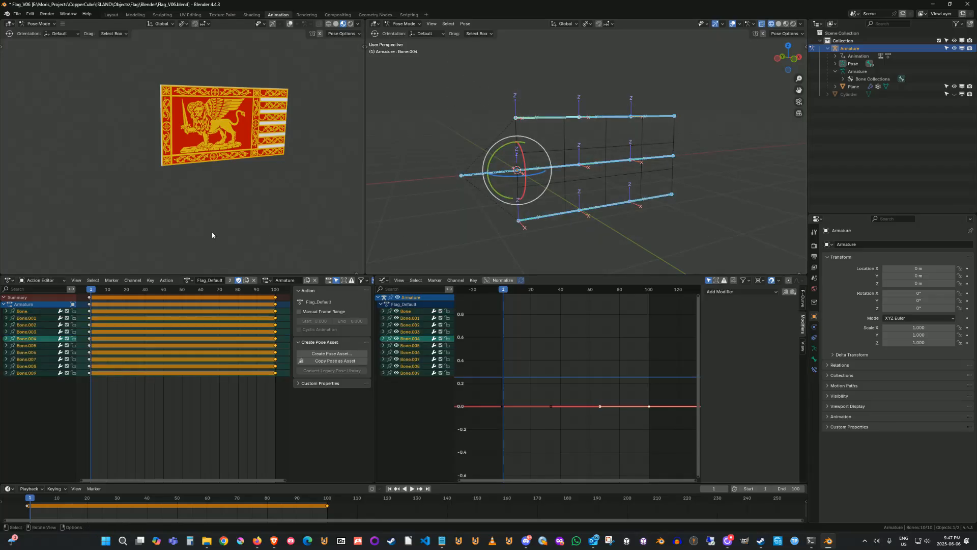
Deselect the bones and assign the Flag_NoiseFlap action to the armature.
click(465, 97)
click(188, 279)
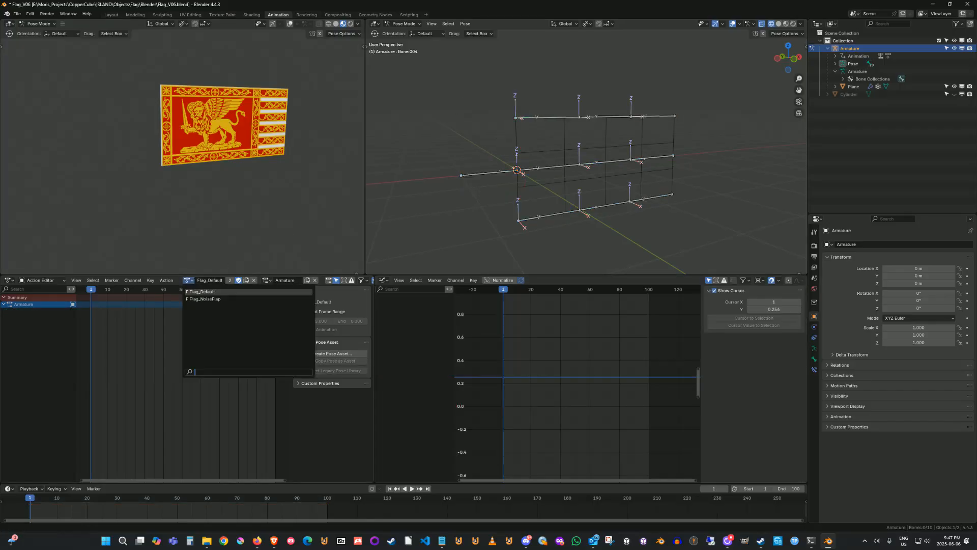
click(201, 300)
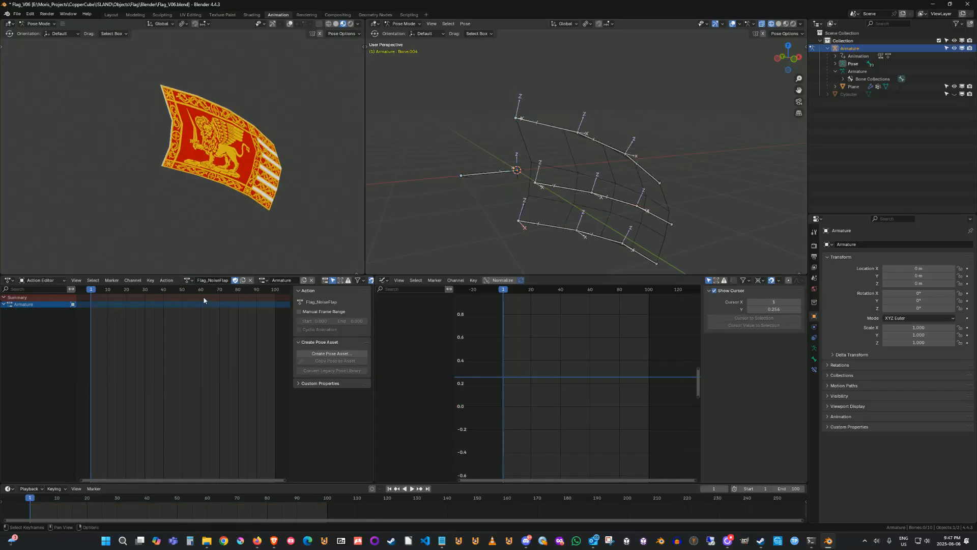
Box-select all the bones to display their noise-modified curves in the Graph Editor.
drag(432, 93, 733, 272)
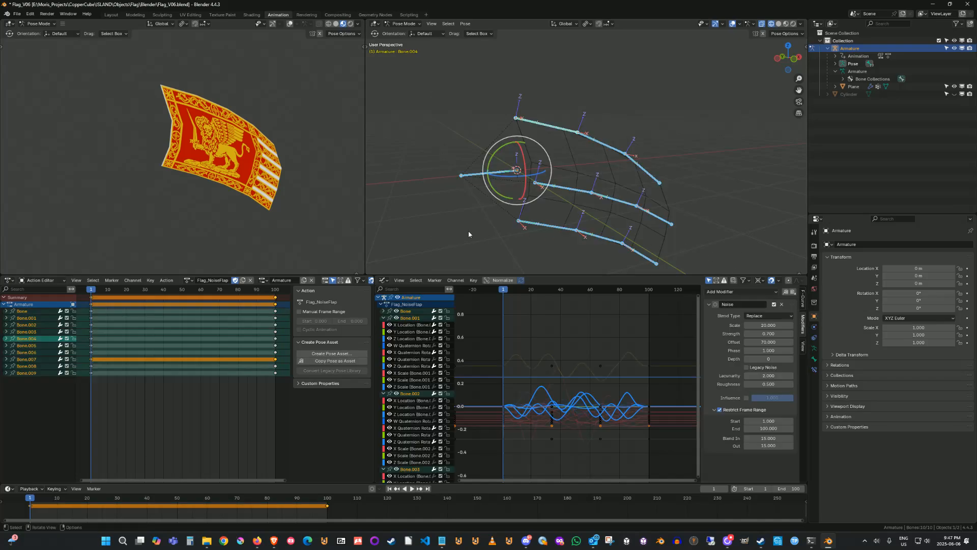
drag(435, 90, 726, 269)
click(544, 343)
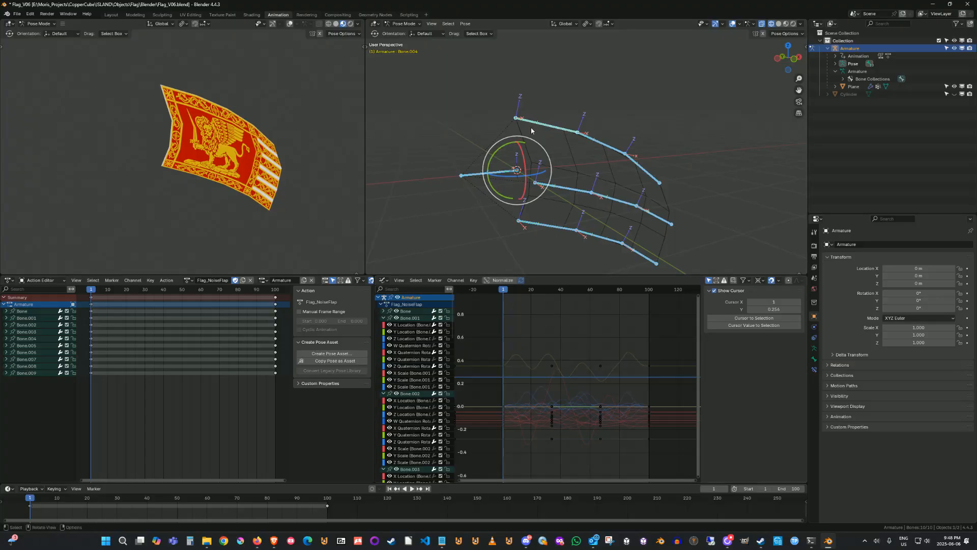
Select only Bone.004 and inspect its X Quaternion Rotation curve's Noise modifier in the Graph Editor.
click(554, 105)
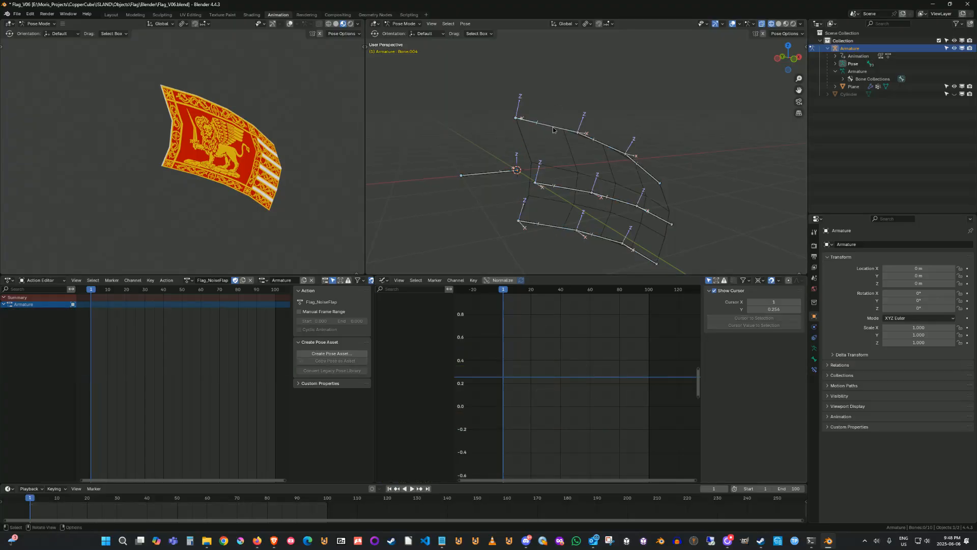
click(553, 127)
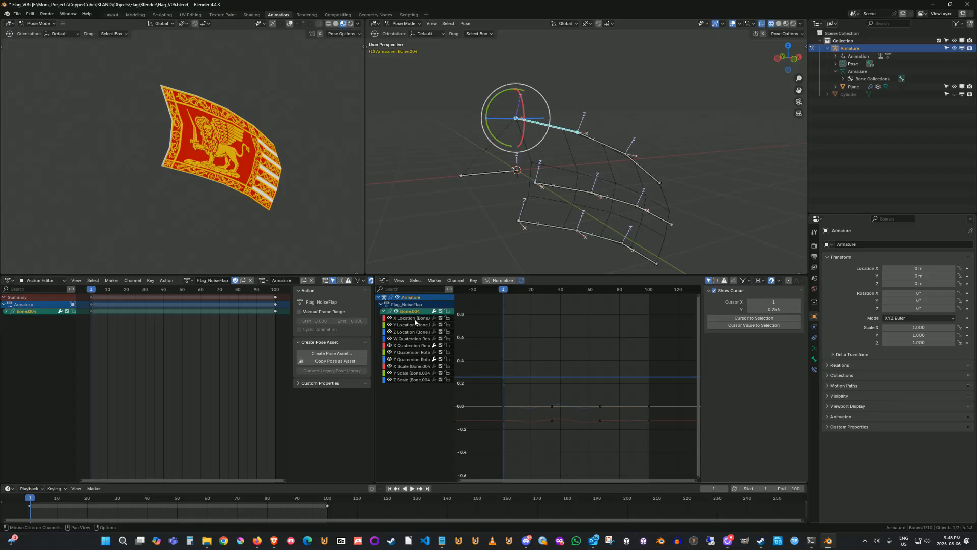
click(414, 318)
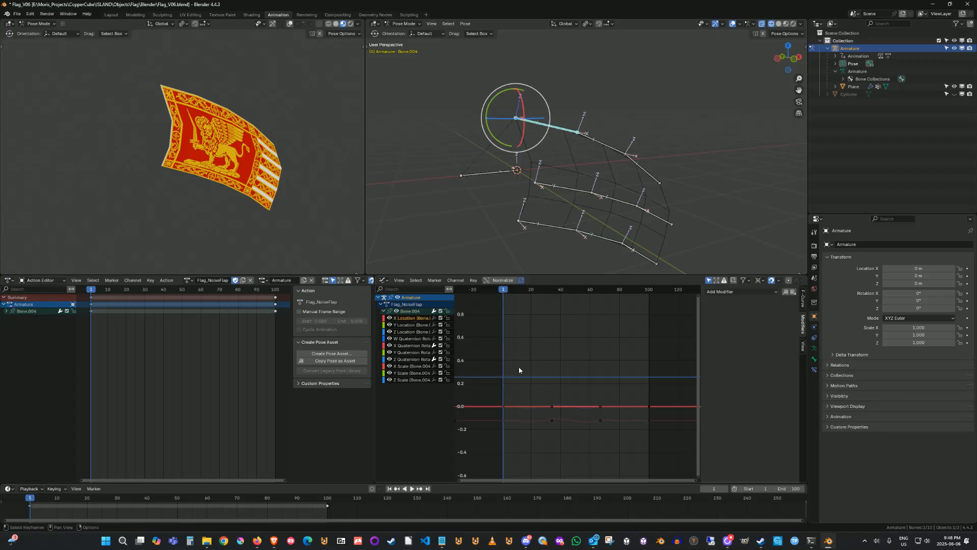
click(407, 332)
click(409, 345)
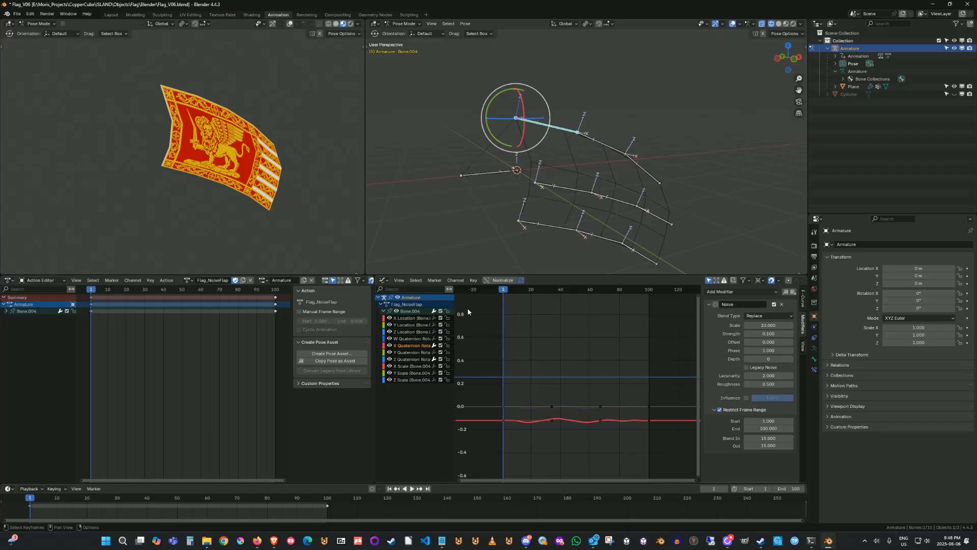
Browse the bone's location and quaternion channels, reselecting the X Quaternion Rotation curve and zooming in on it.
click(416, 318)
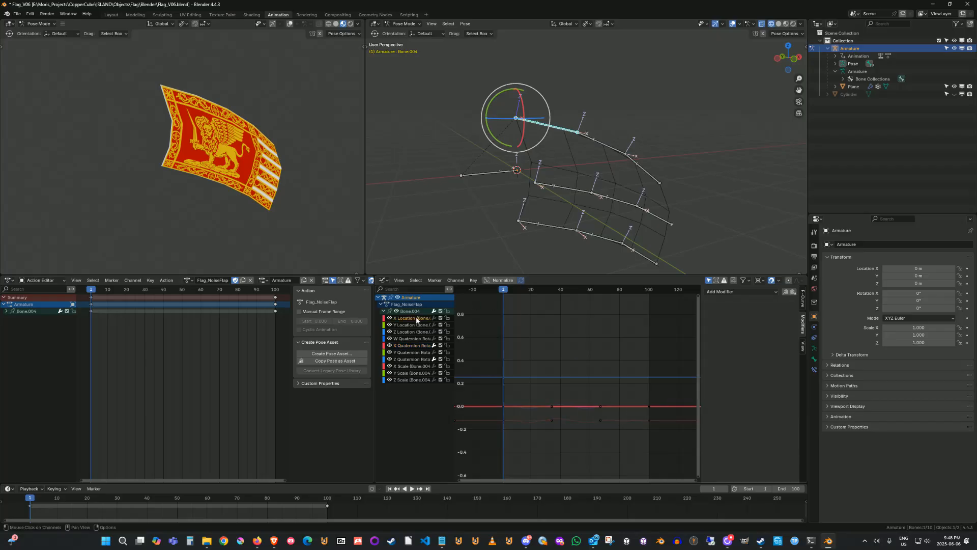
click(415, 346)
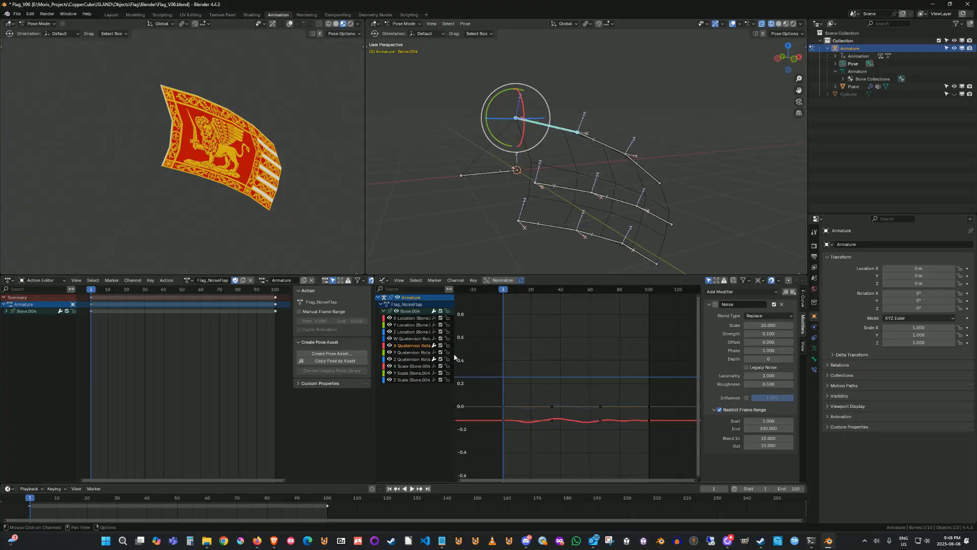
double_click(412, 347)
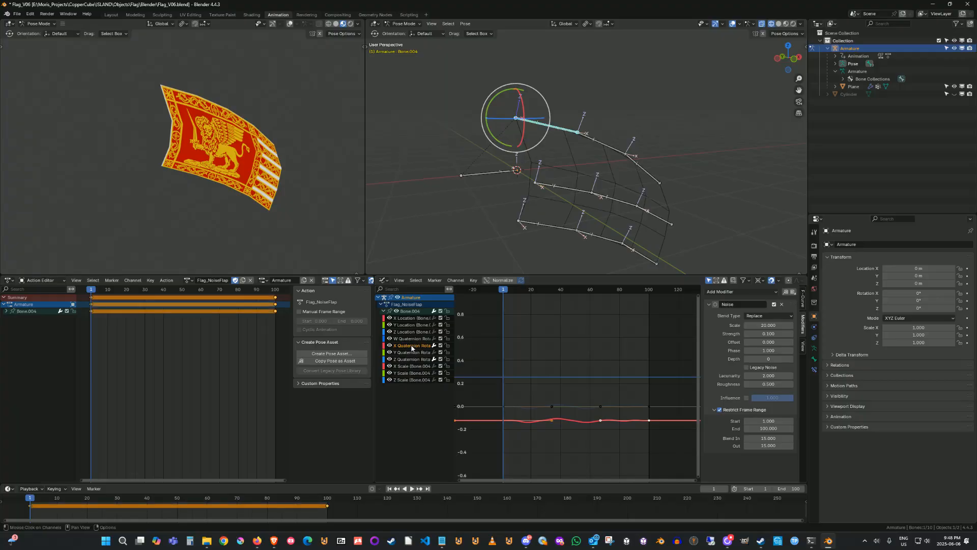
click(532, 337)
click(417, 335)
click(411, 346)
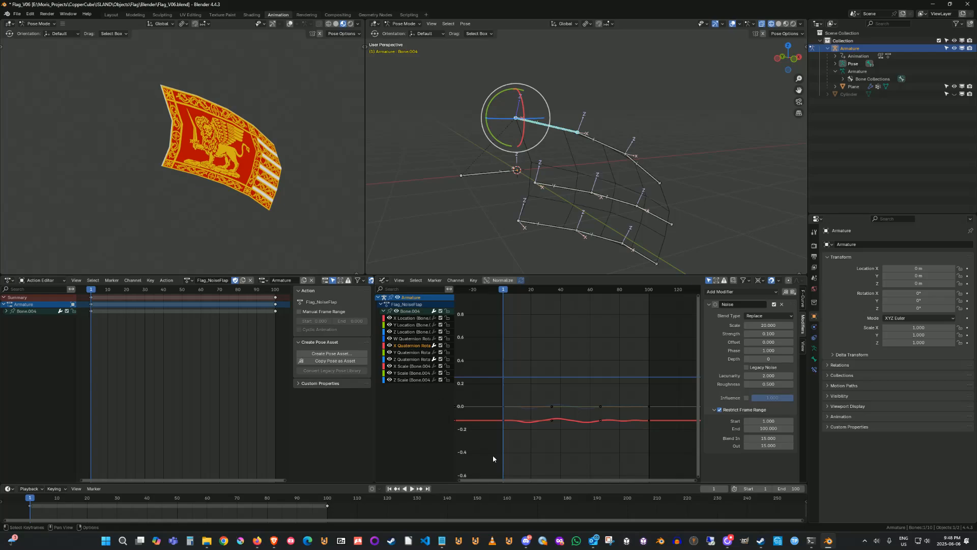
scroll(495, 452, up, 2)
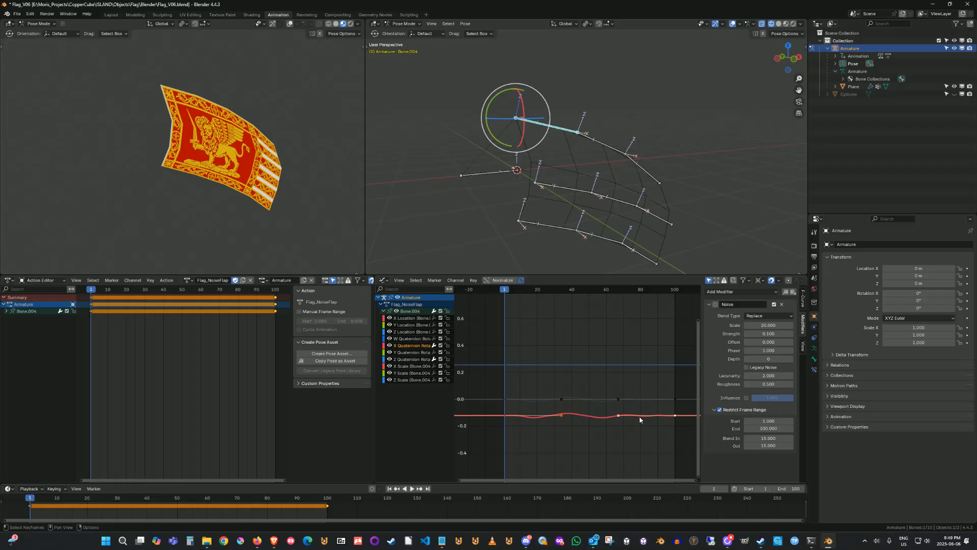
Try moving the X Quaternion Rotation keyframes vertically and horizontally, cancelling each move.
key(g)
key(y)
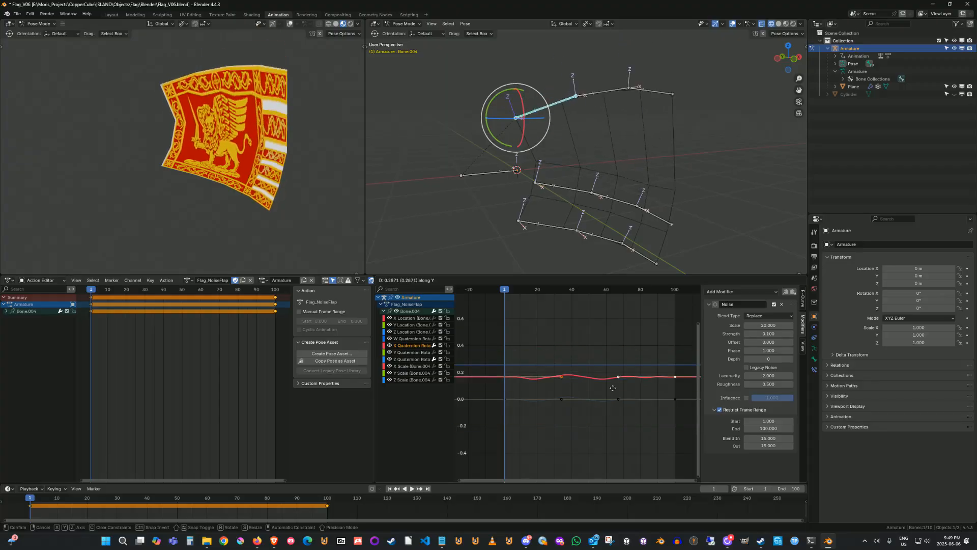
click(613, 405)
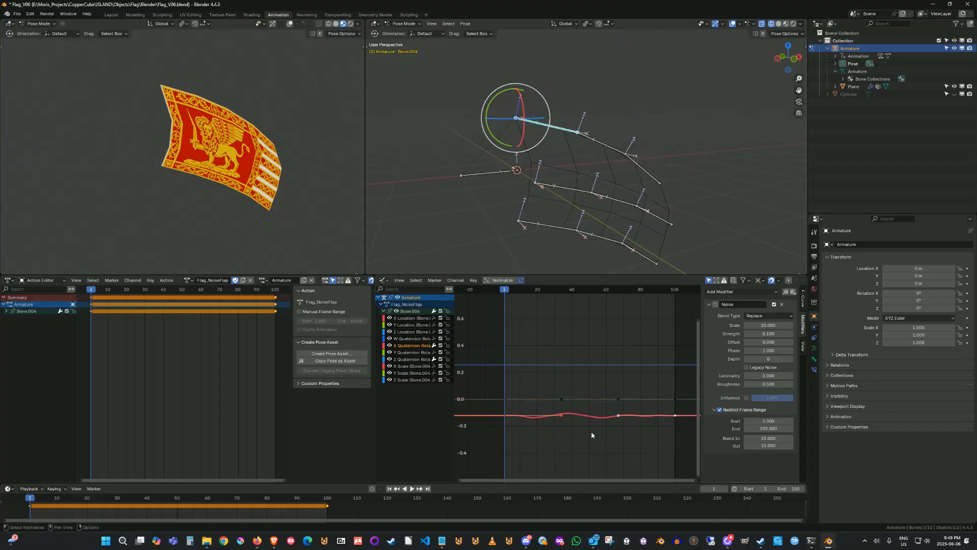
key(g)
key(y)
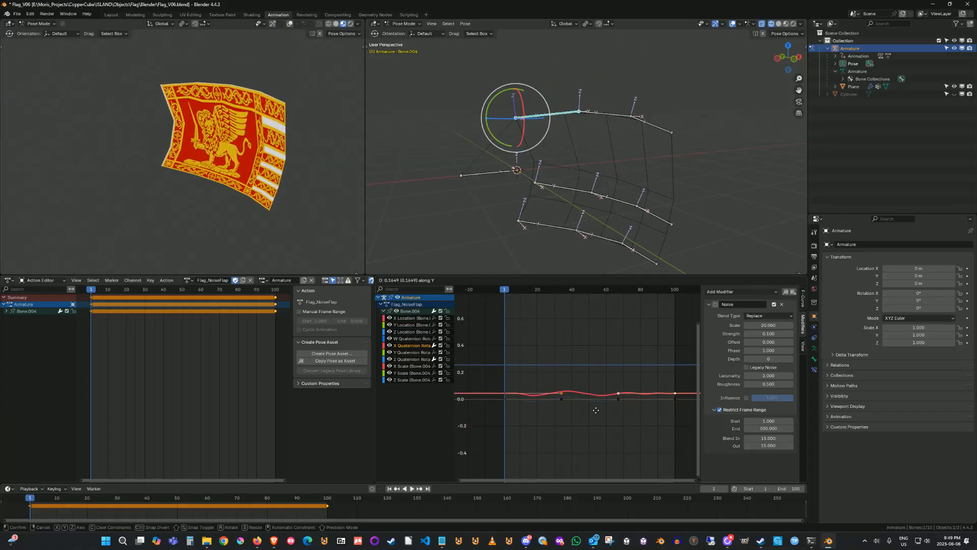
click(518, 393)
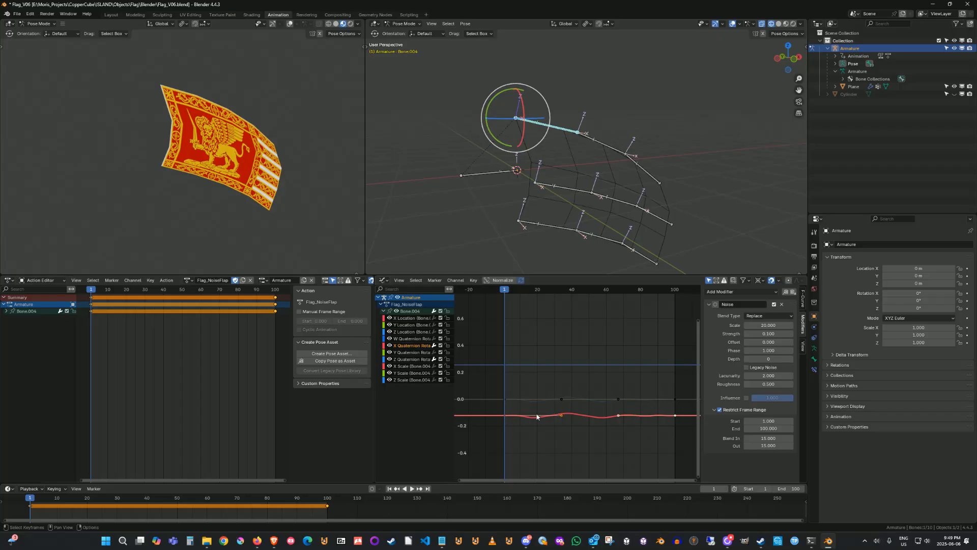
key(g)
key(x)
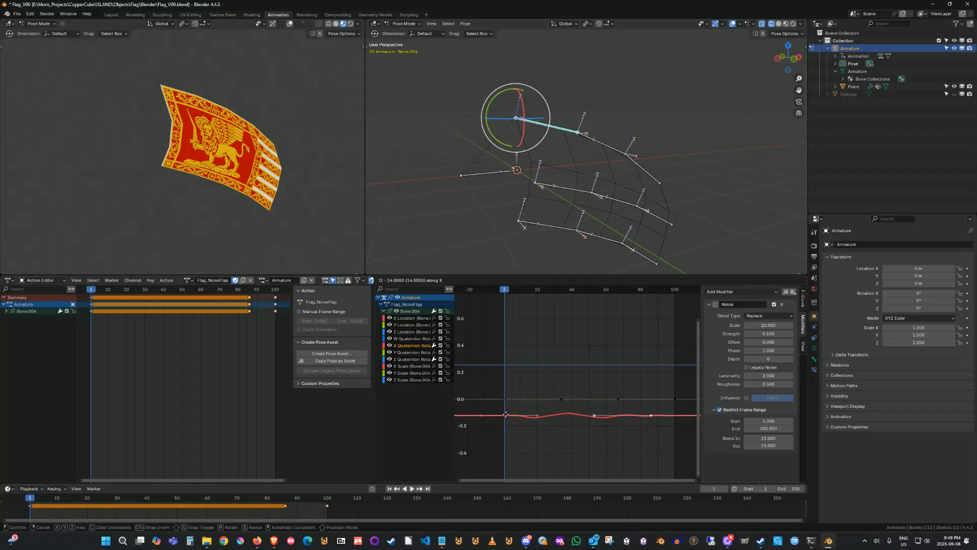
click(555, 420)
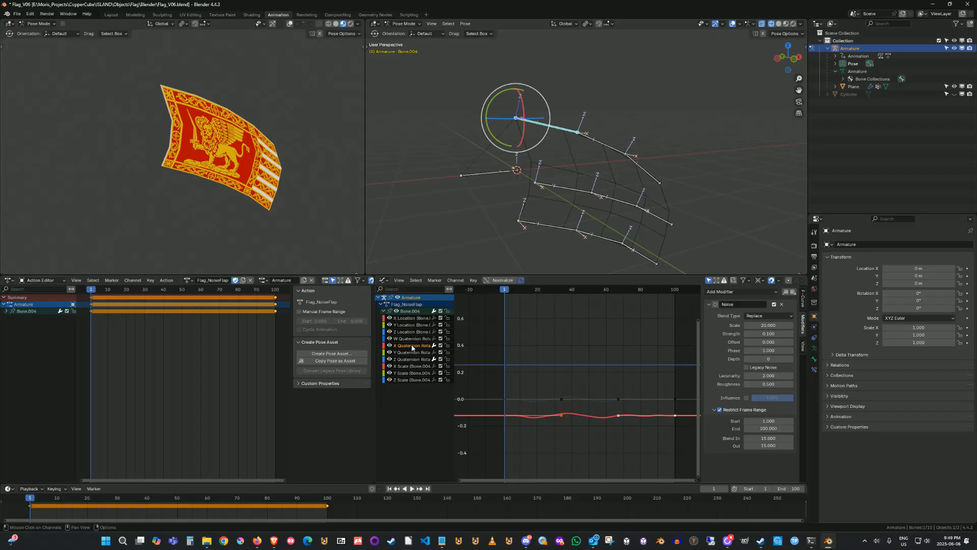
Hide all other curves to isolate the X Quaternion Rotation curve and frame it in the Graph Editor.
key(shift+h)
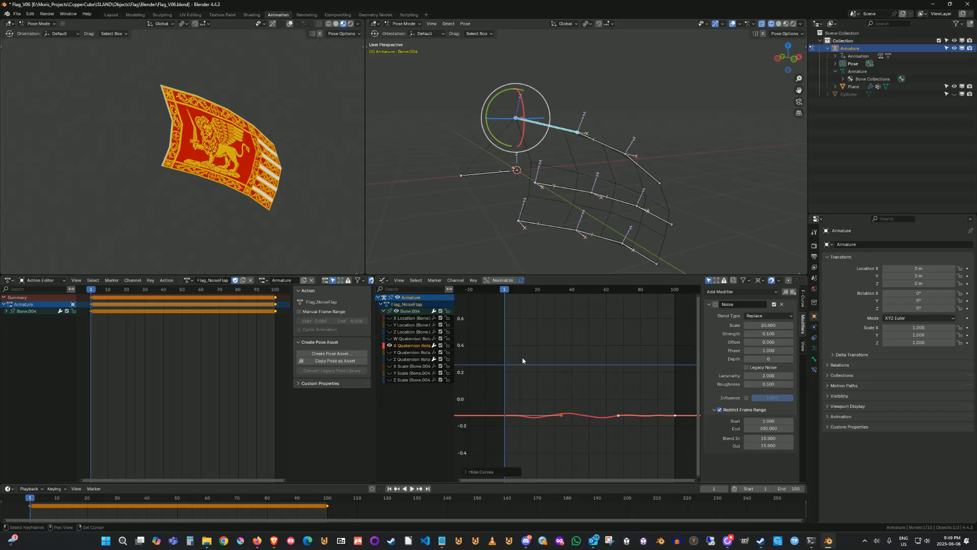
click(409, 348)
mouse_move(589, 420)
ctrl+middle_down()
mouse_move(615, 434)
mouse_move(612, 395)
mouse_move(582, 435)
mouse_move(593, 427)
ctrl+middle_up()
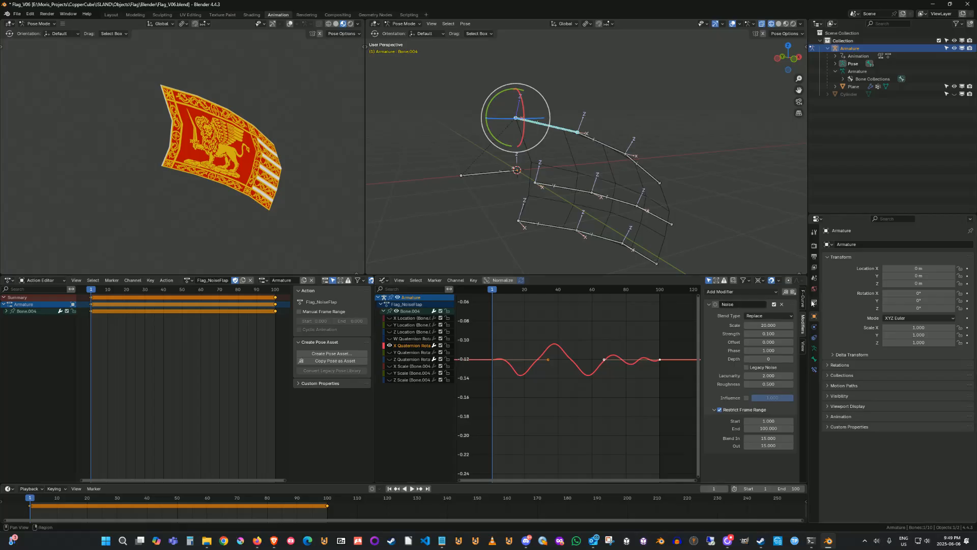
Browse the sidebar's F-Curve, Modifiers and View tabs and inspect the curve's keyframes.
click(804, 301)
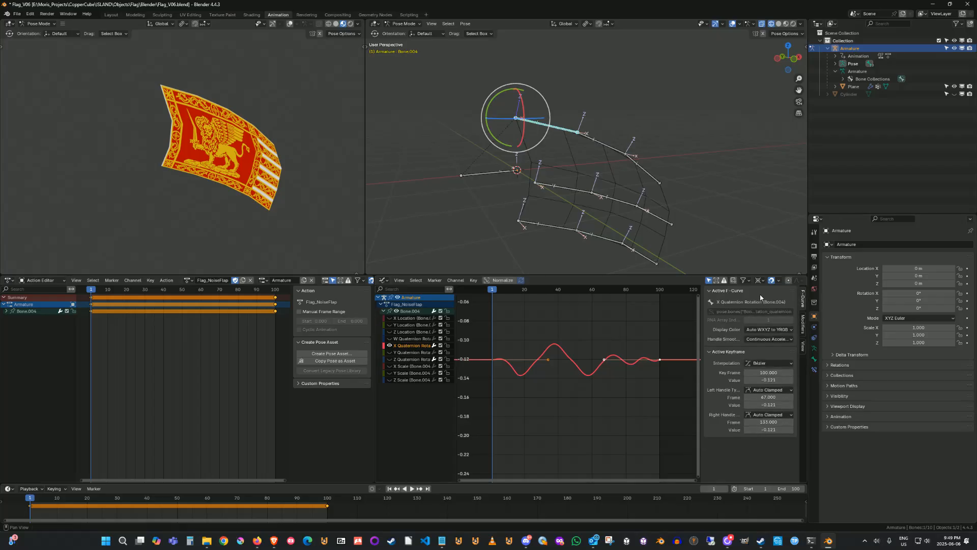
click(803, 324)
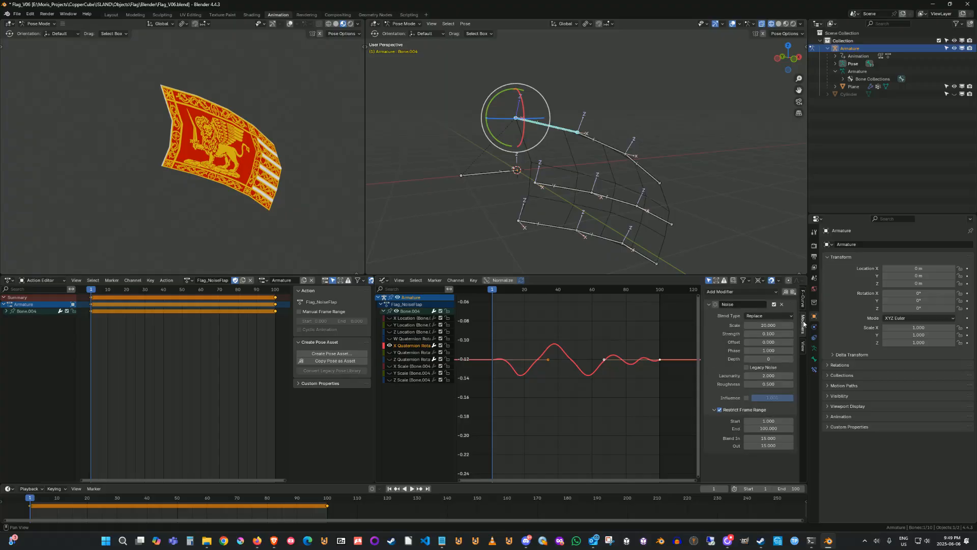
click(804, 303)
click(803, 325)
click(803, 348)
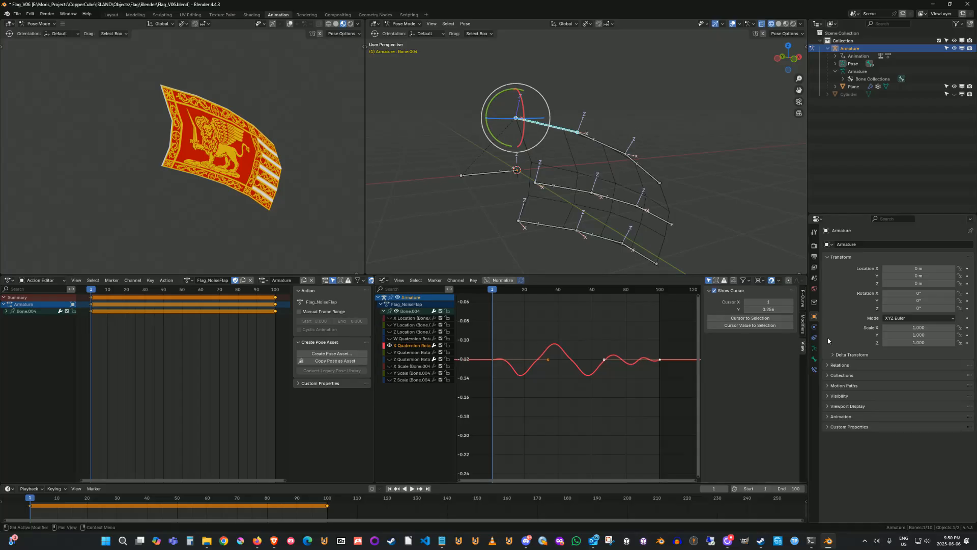
click(803, 324)
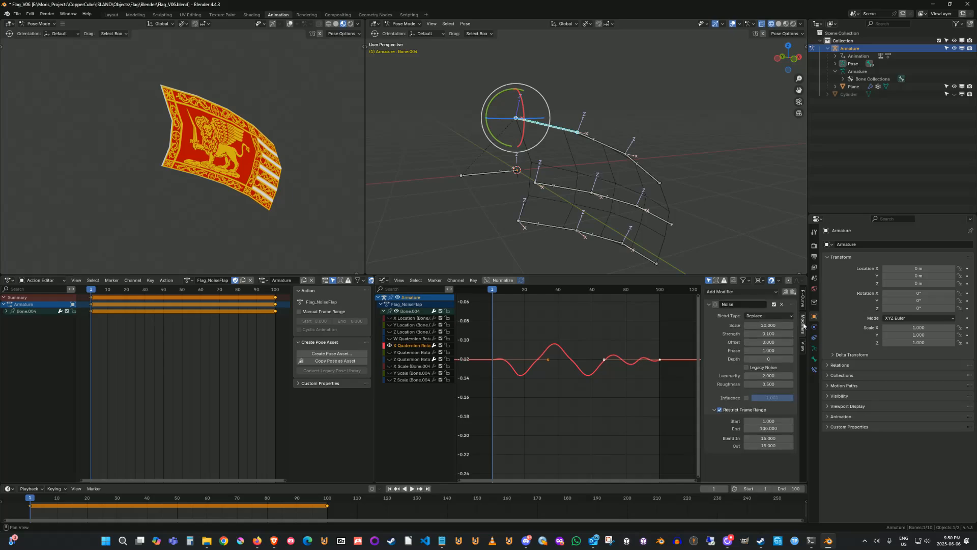
click(803, 348)
click(573, 368)
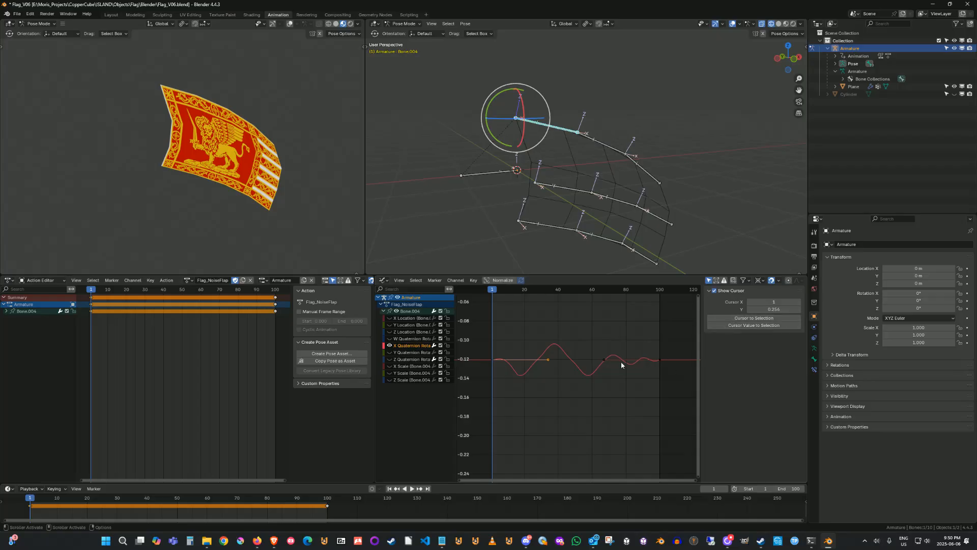
click(595, 372)
drag(578, 332, 549, 372)
click(413, 345)
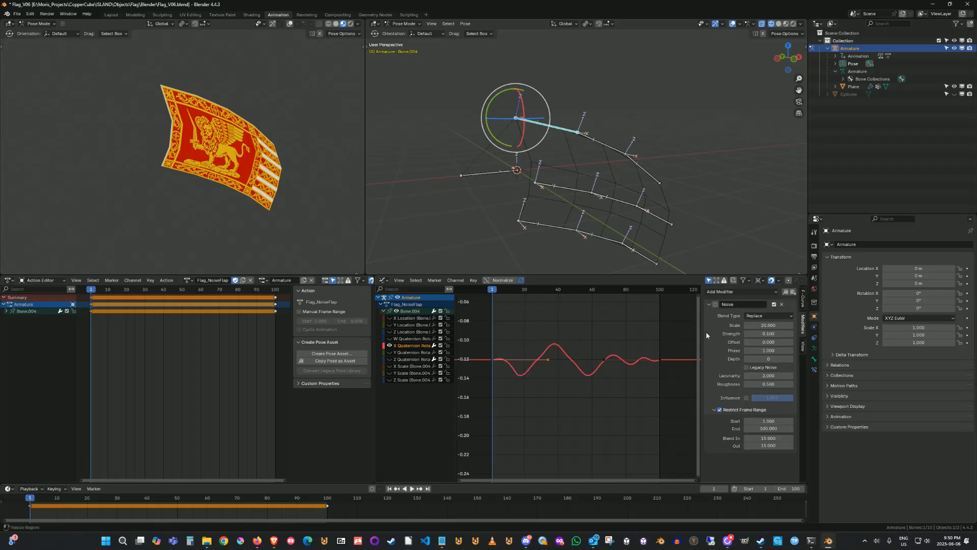
Set the Noise modifier's Scale to 20.
click(707, 305)
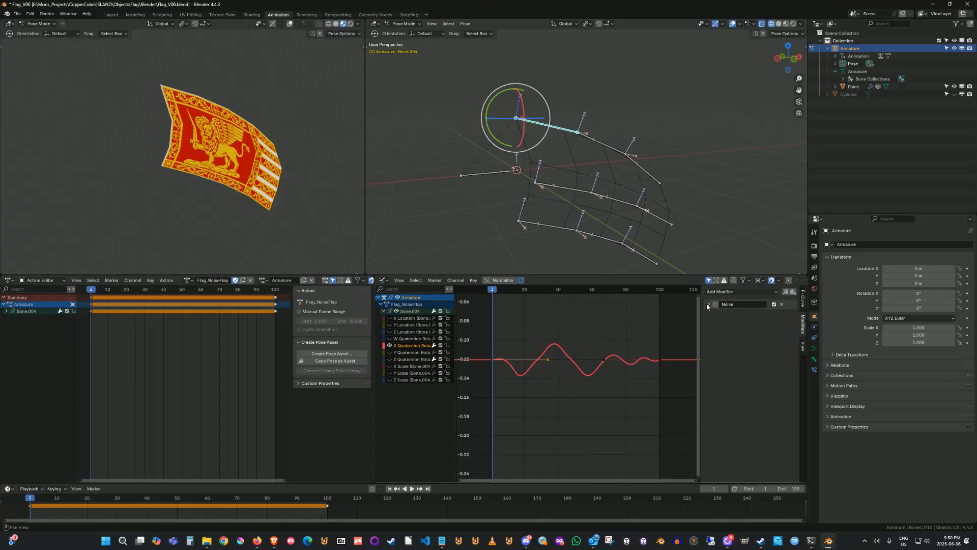
click(706, 304)
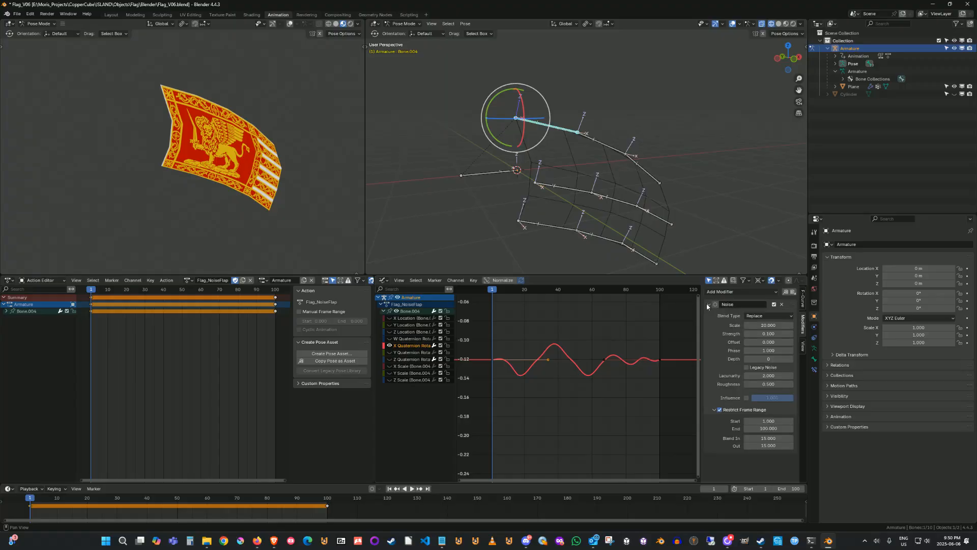
click(773, 292)
mouse_move(765, 324)
mouse_down()
mouse_move(705, 325)
mouse_move(756, 325)
mouse_up()
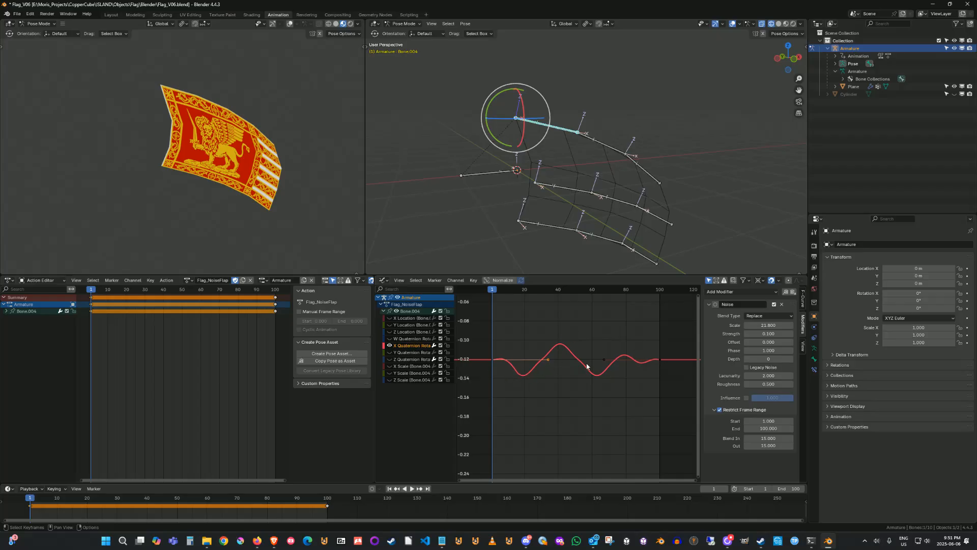
click(768, 325)
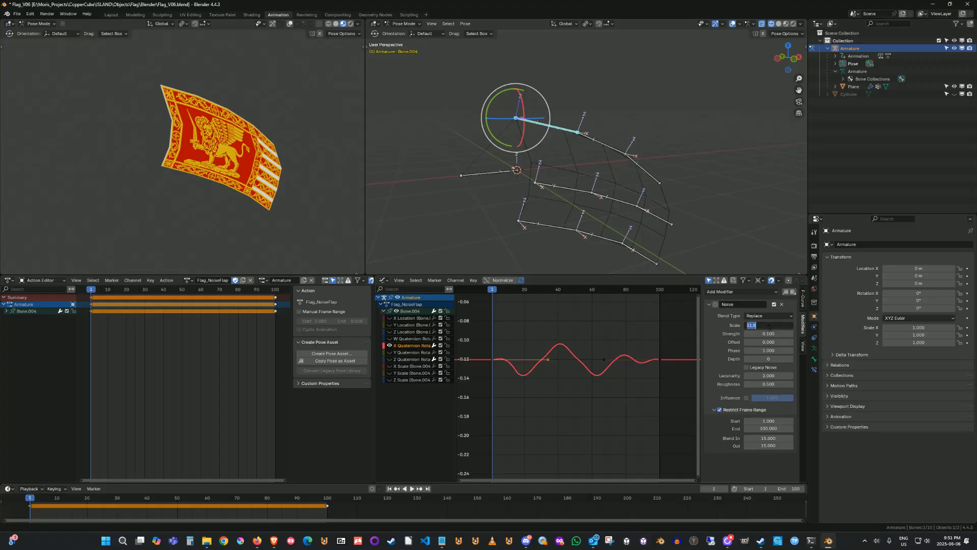
text(20)
key(Return)
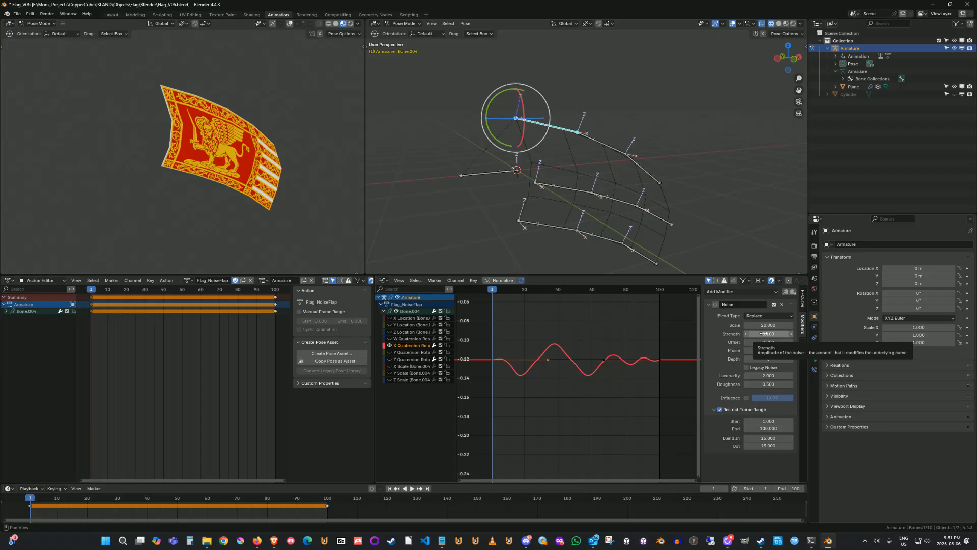
Experiment with the Noise modifier's Strength, Offset and Depth values, restoring each to its original value.
mouse_move(762, 333)
mouse_down()
mouse_move(814, 333)
mouse_move(754, 333)
mouse_up()
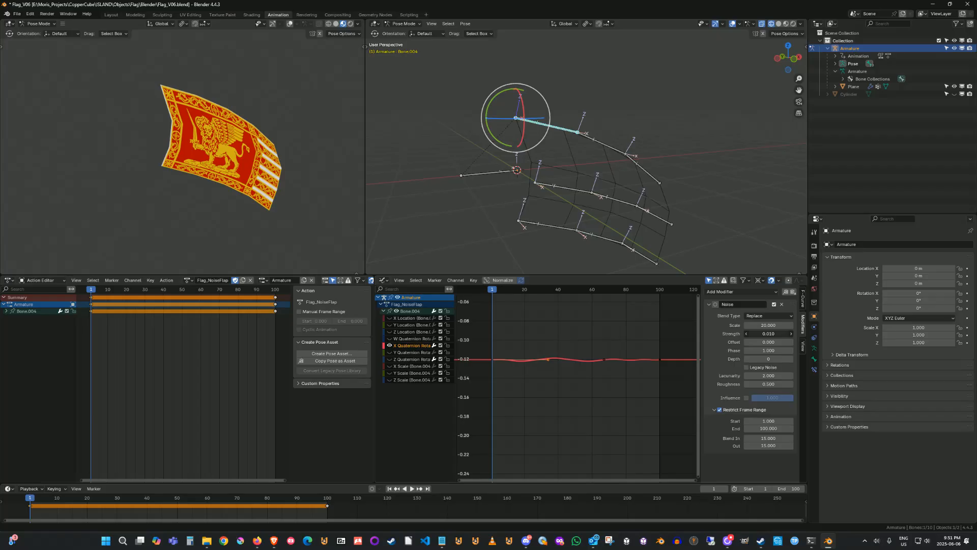
drag(754, 334, 768, 334)
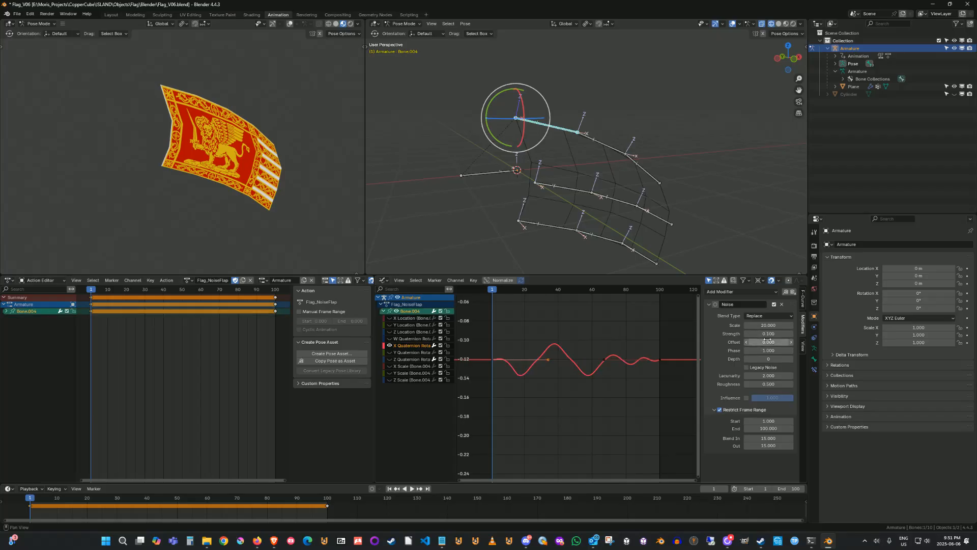
mouse_move(761, 342)
mouse_down()
mouse_move(787, 342)
mouse_move(747, 350)
mouse_move(759, 350)
mouse_up()
key(BackSpace)
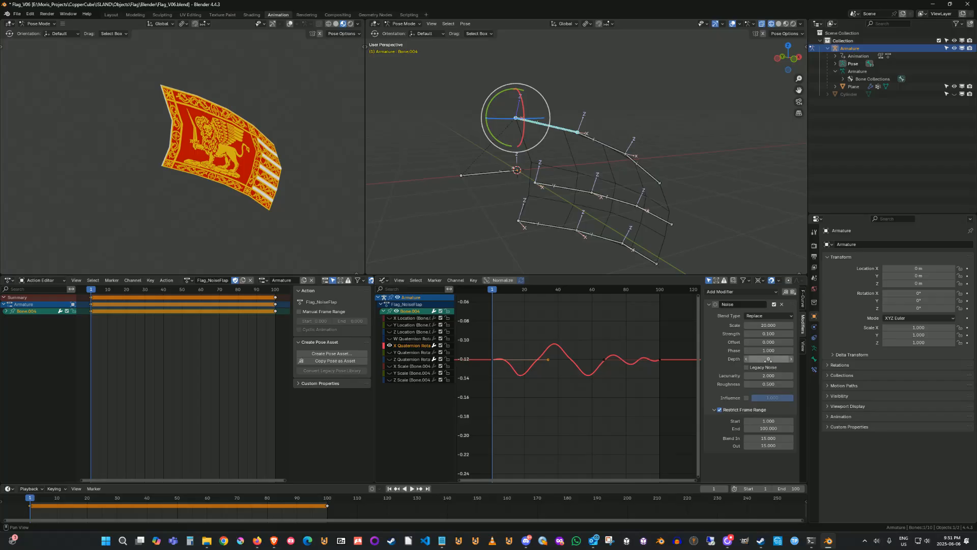
mouse_move(768, 358)
mouse_down()
mouse_move(778, 358)
mouse_move(754, 359)
mouse_up()
Toggle the Noise modifier's Restrict Frame Range off and back on, and inspect its Blend In field.
click(719, 410)
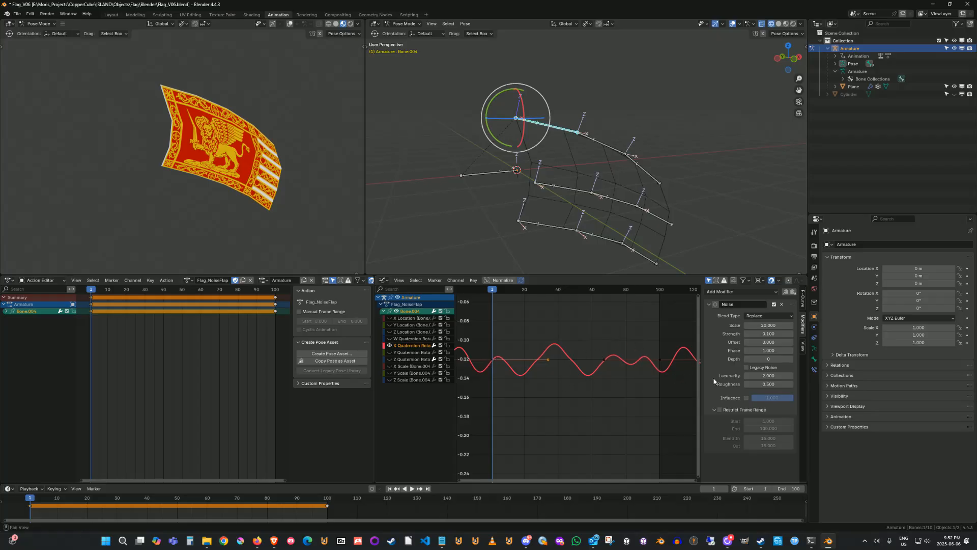
click(719, 409)
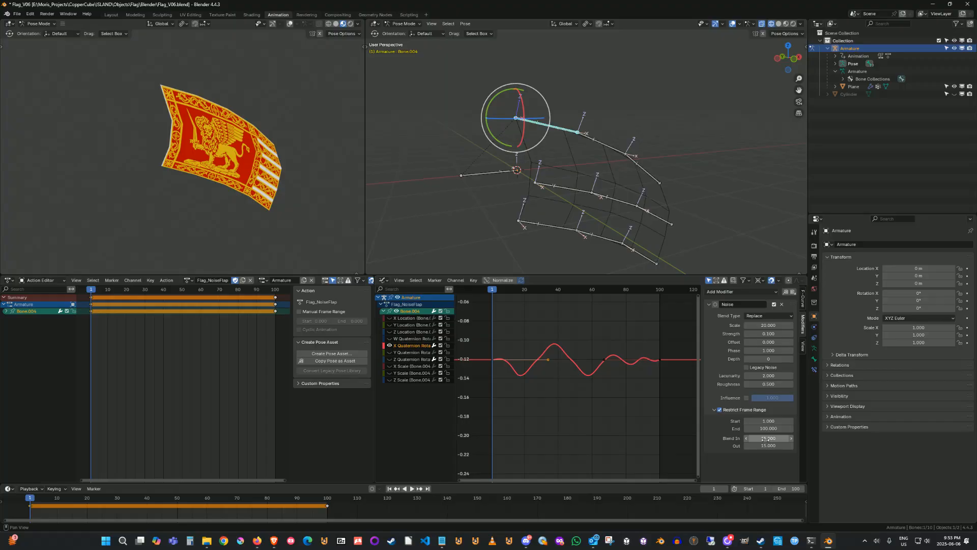
click(763, 438)
click(748, 464)
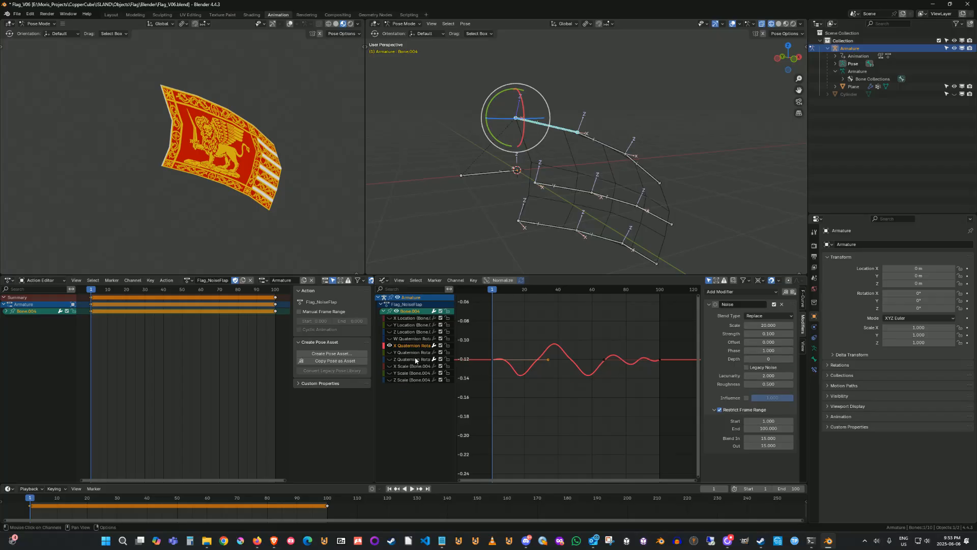
Inspect the other quaternion channels one at a time, then isolate the X Quaternion Rotation curve again.
click(403, 346)
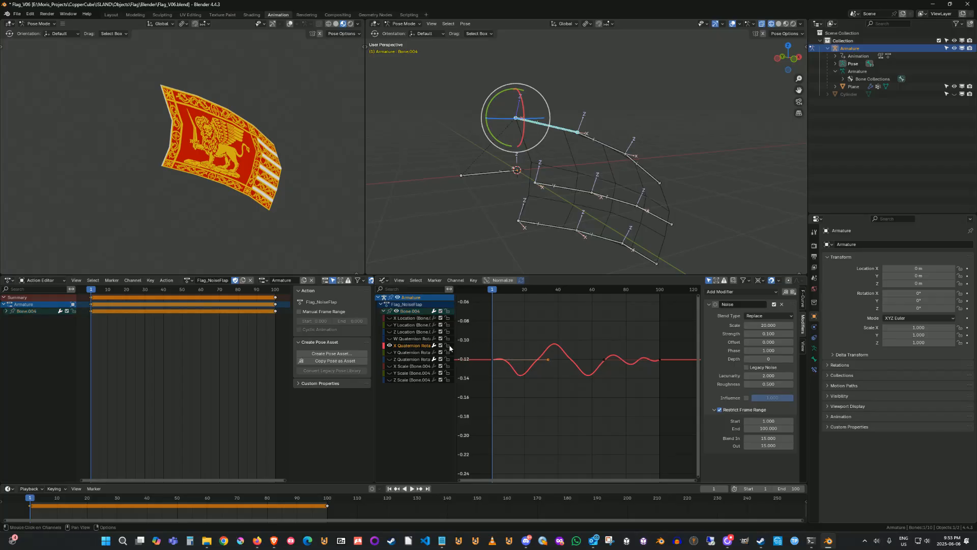
click(413, 363)
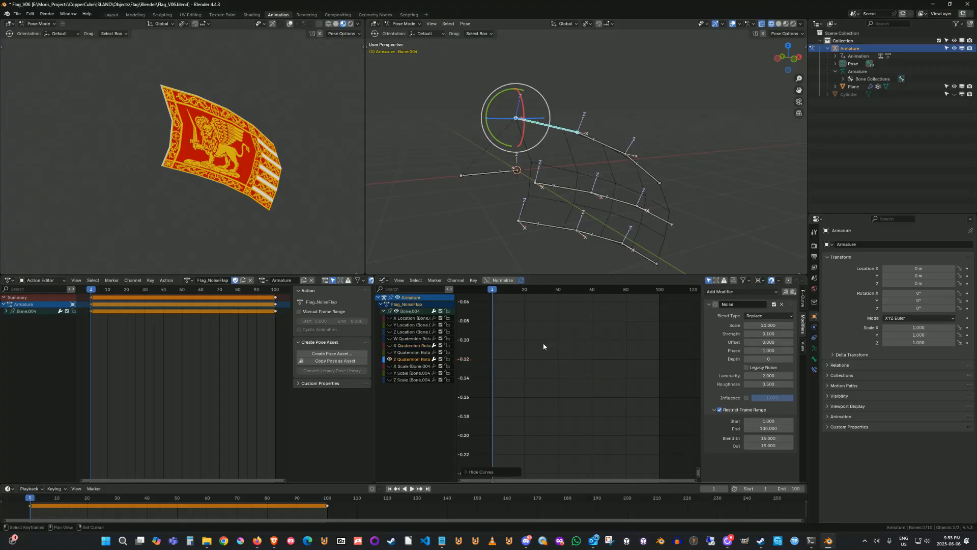
click(414, 360)
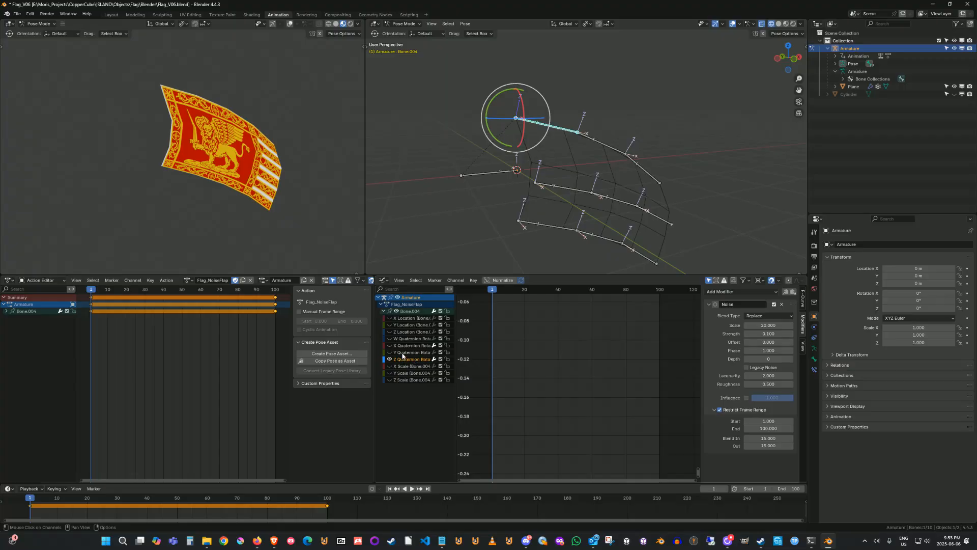
click(404, 341)
key(shift+h)
click(406, 347)
key(shift+h)
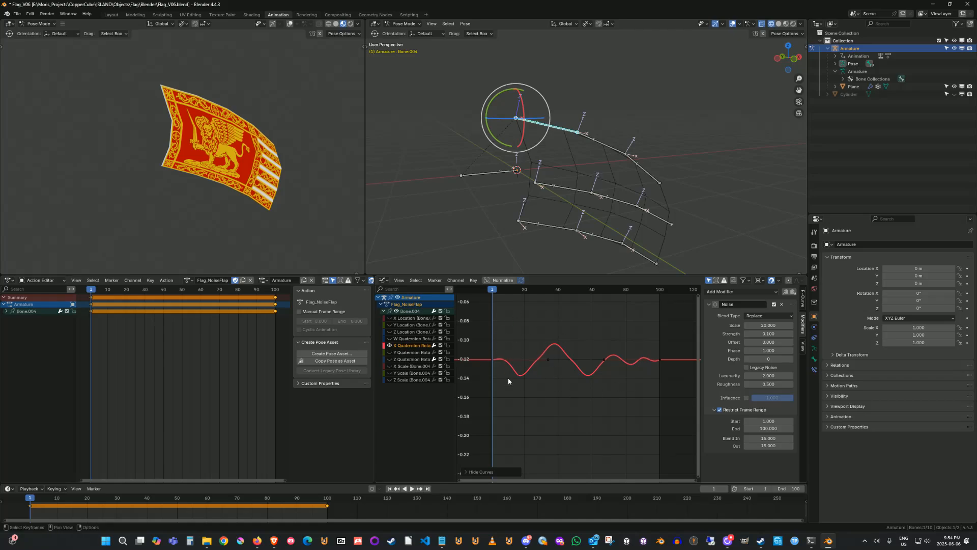
Isolate the Z Quaternion Rotation channel and frame its curve in the graph to inspect its noise.
click(408, 360)
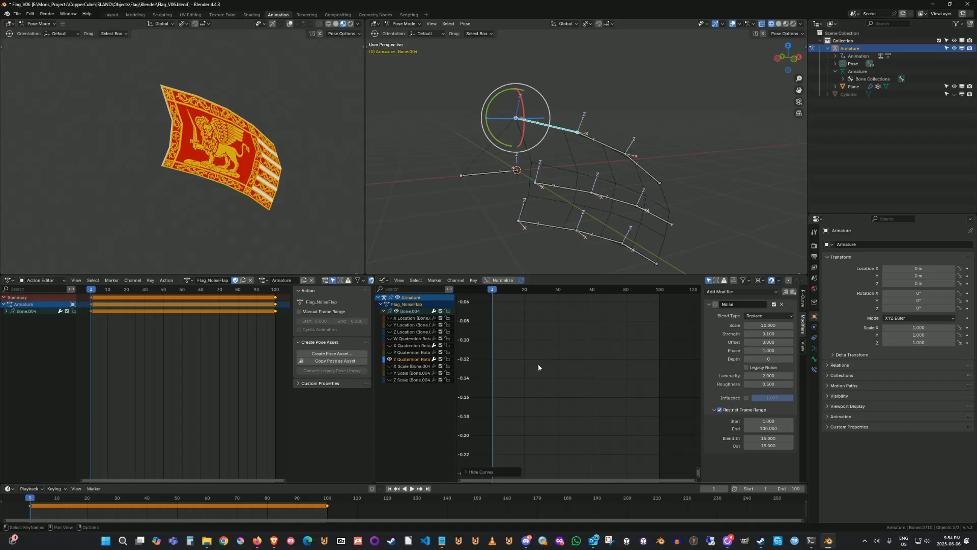
key(Home)
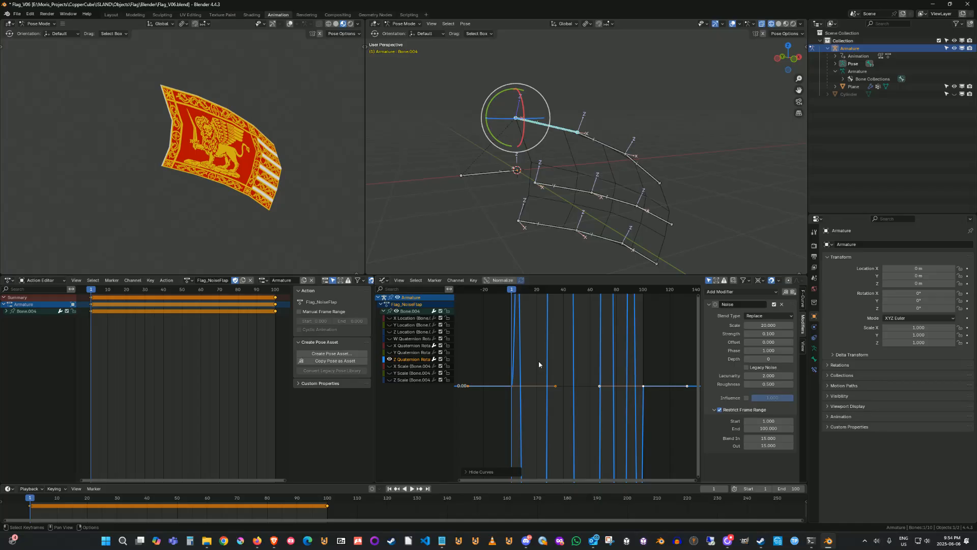
scroll(539, 361, down, 4)
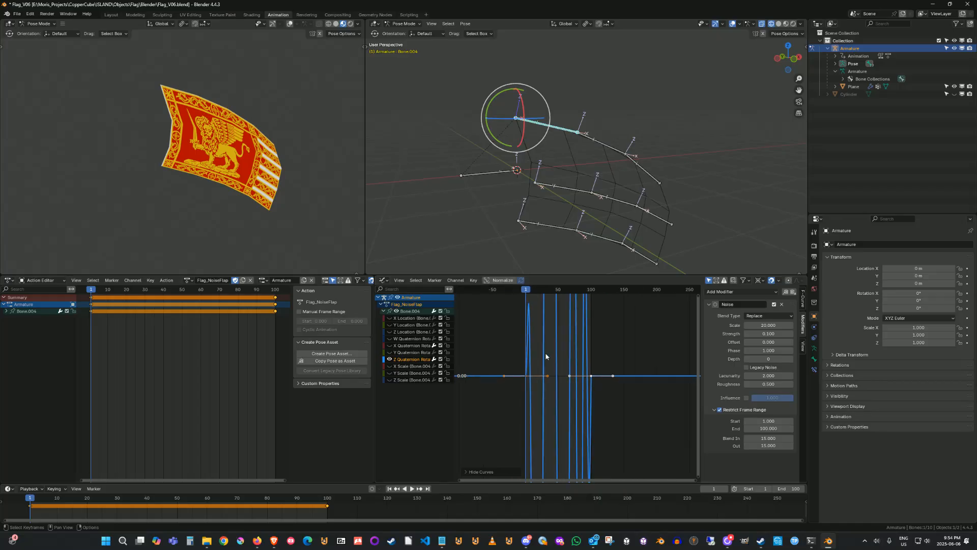
ctrl+middle_drag(545, 356, 560, 441)
middle_drag(563, 378, 564, 400)
mouse_move(505, 242)
ctrl+middle_down()
mouse_move(498, 268)
mouse_move(501, 228)
mouse_move(471, 227)
mouse_move(516, 258)
mouse_move(520, 235)
ctrl+middle_up()
mouse_move(589, 347)
ctrl+middle_down()
mouse_move(573, 371)
mouse_move(585, 363)
mouse_move(578, 329)
mouse_move(589, 366)
mouse_move(616, 355)
mouse_move(616, 368)
mouse_move(592, 365)
ctrl+middle_up()
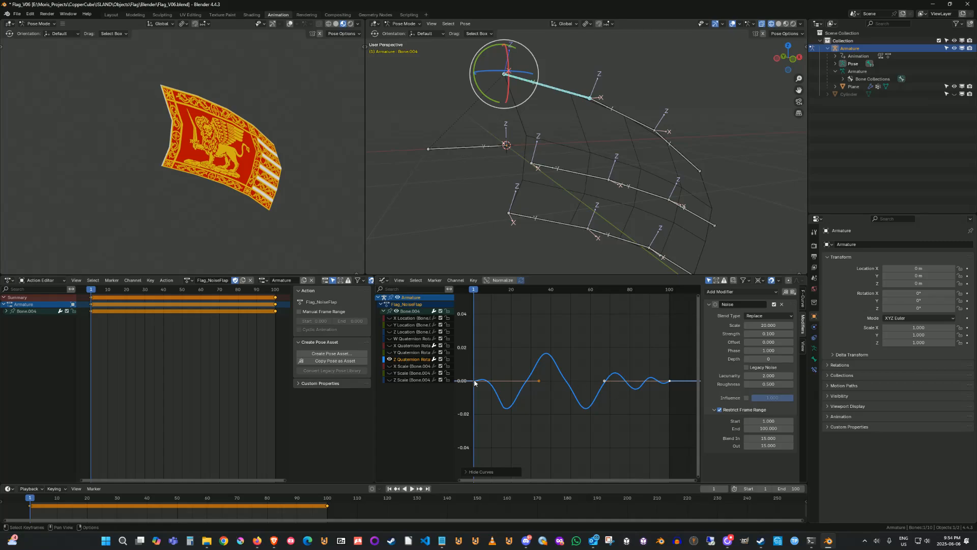
click(555, 373)
Switch back to the X Quaternion Rotation channel alone and frame its curve in the graph.
click(410, 346)
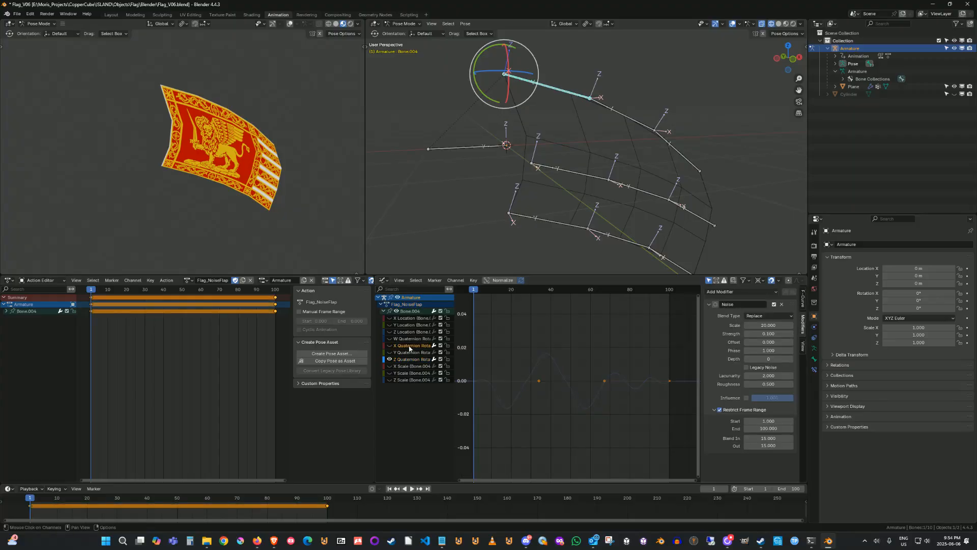
click(390, 346)
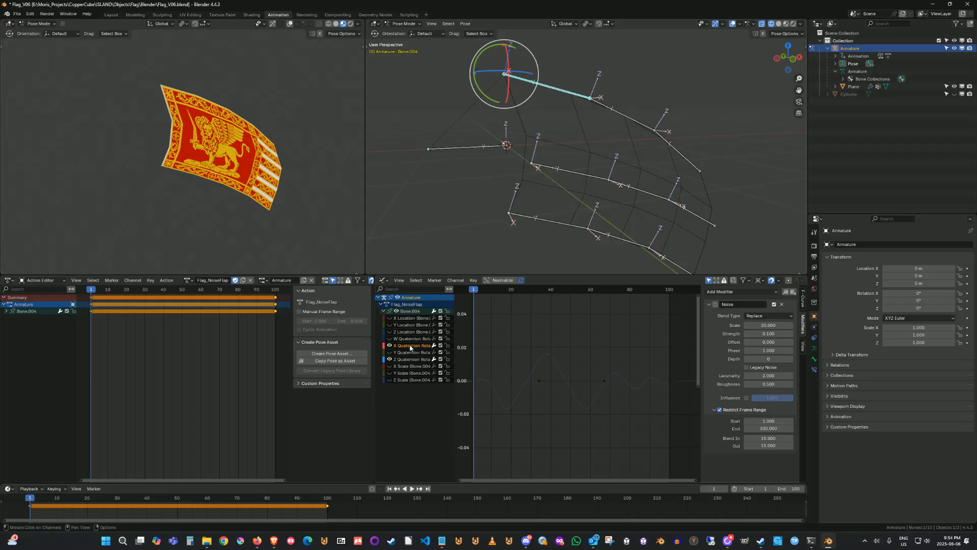
click(414, 359)
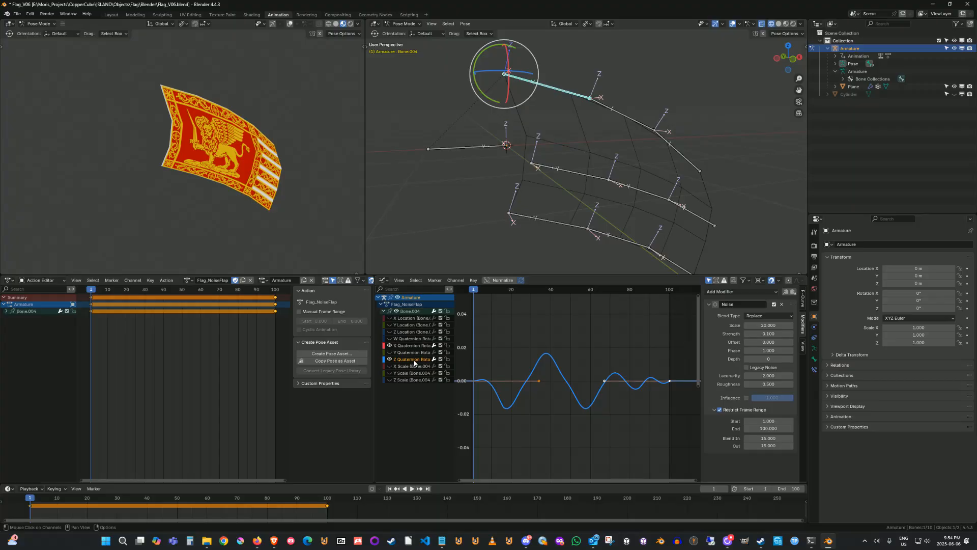
click(412, 346)
key(Home)
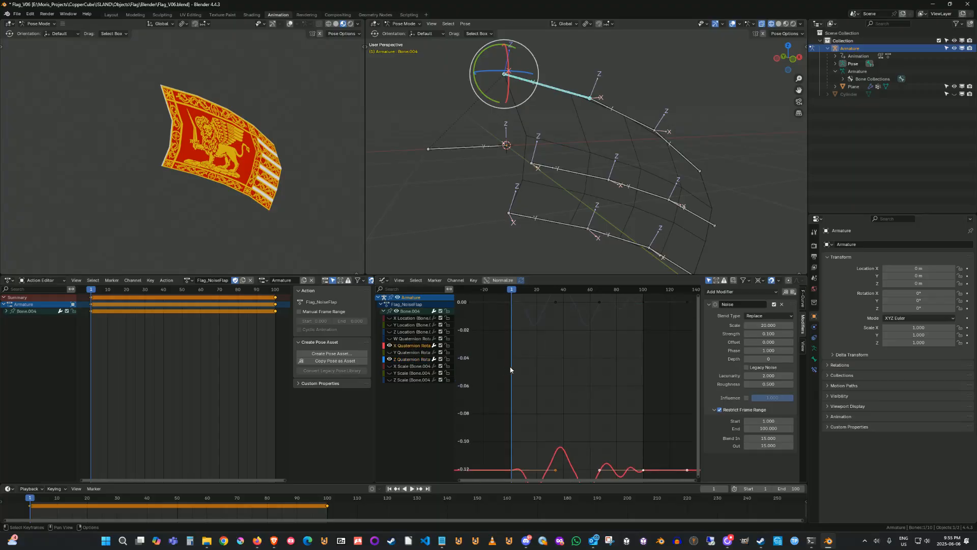
key(Home)
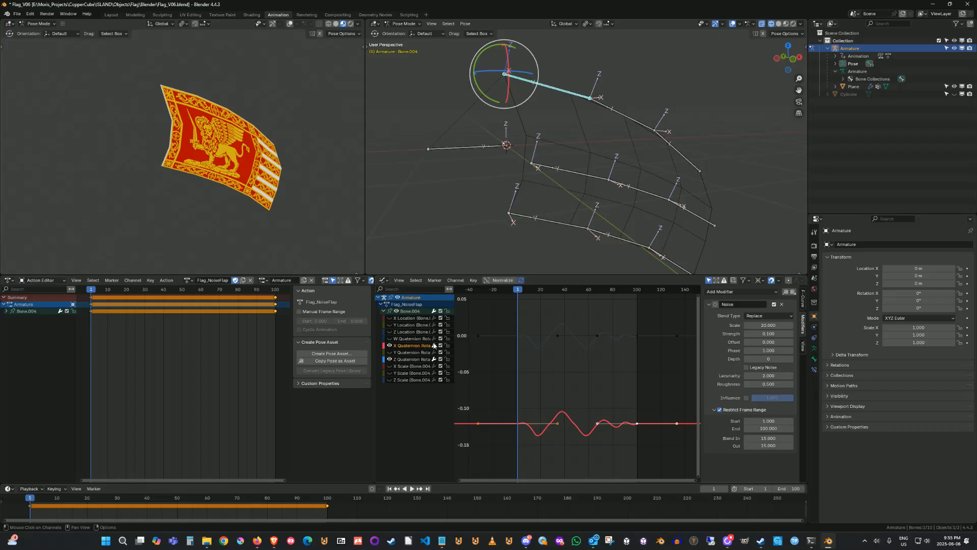
Compare the X Quaternion Rotation noise curves and modifier settings of Bone.004, Bone.005 and the next bone along the chain.
click(654, 128)
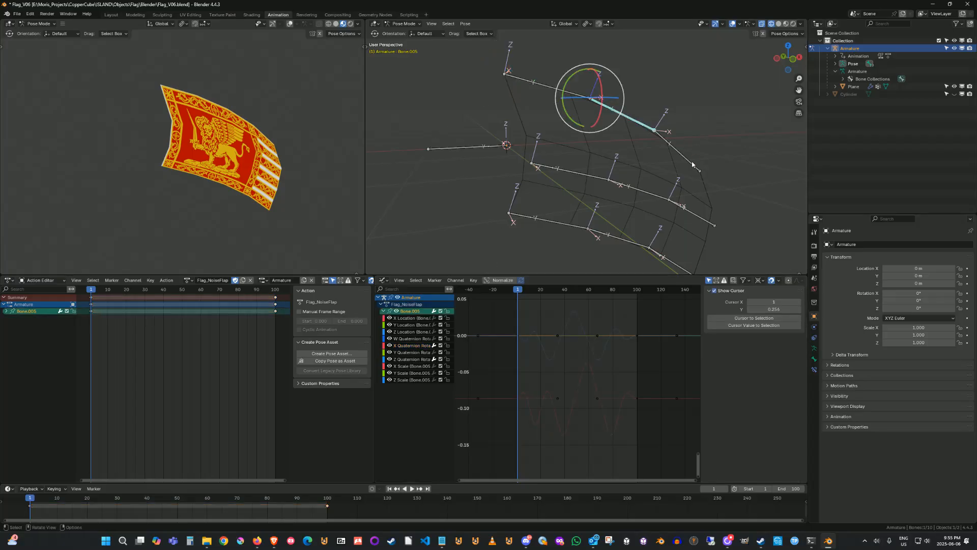
click(547, 94)
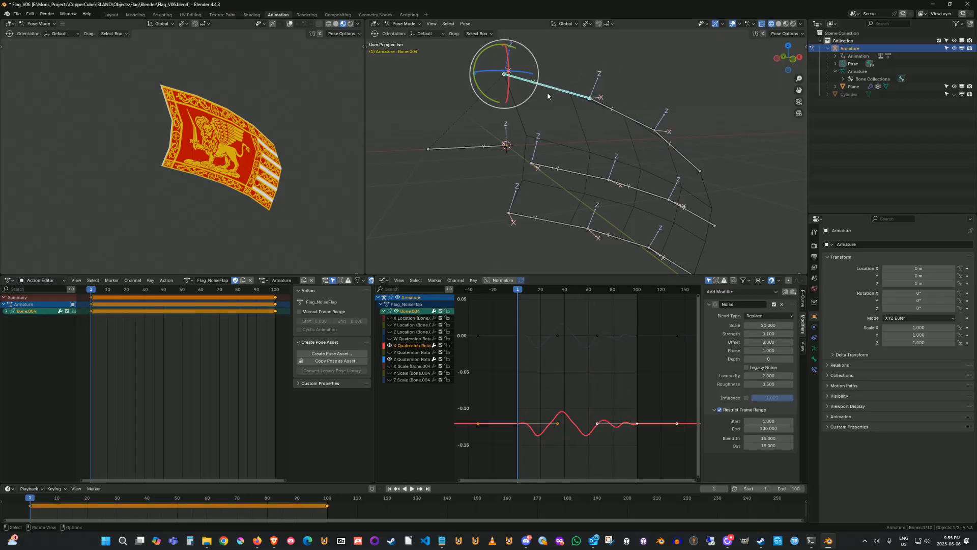
click(614, 112)
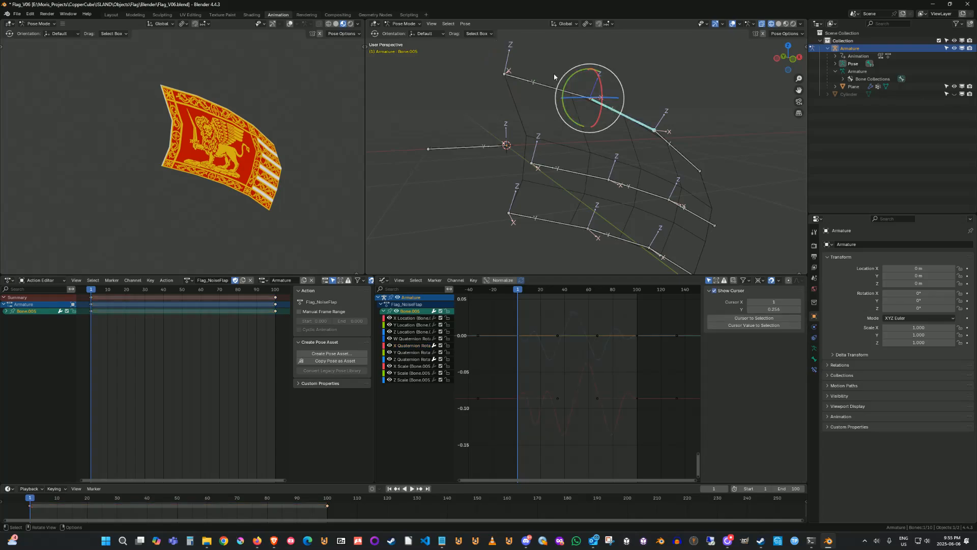
click(555, 86)
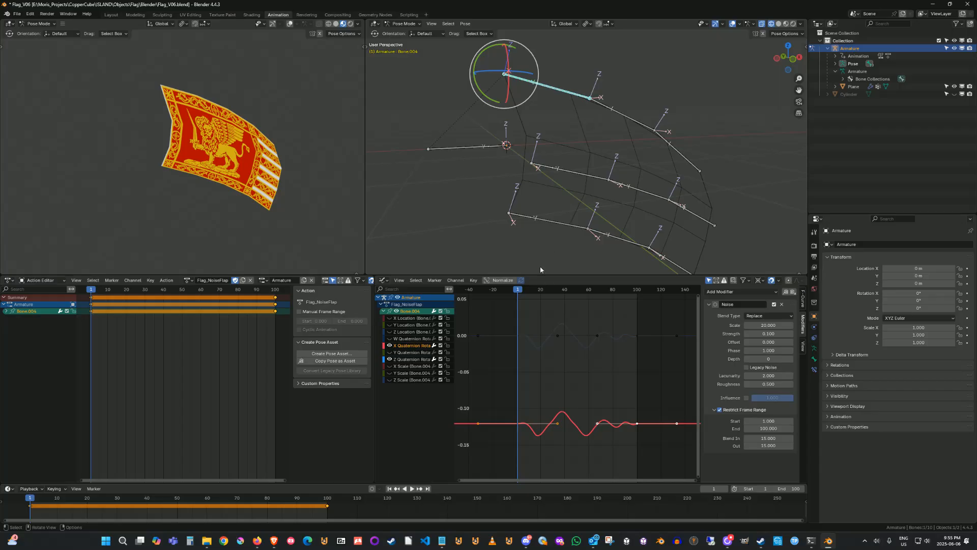
click(405, 346)
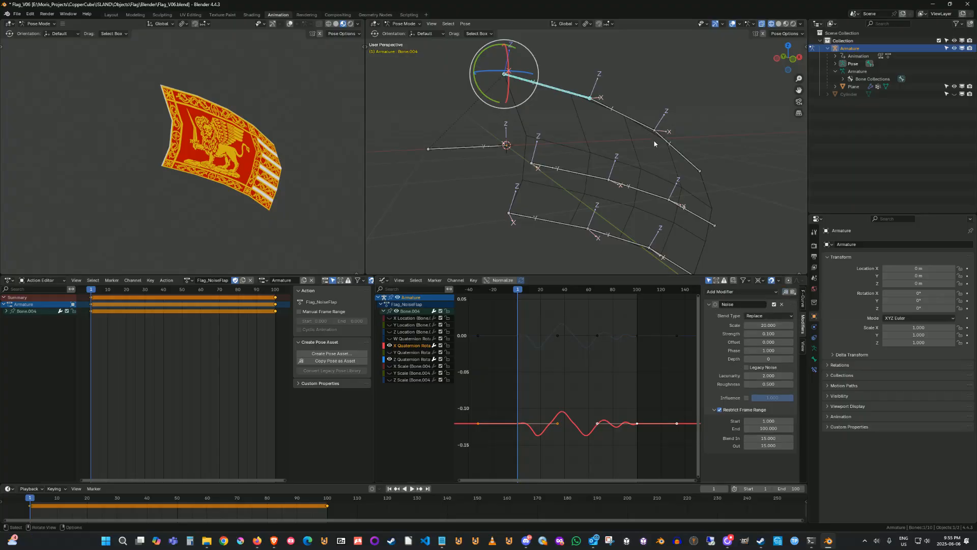
click(629, 118)
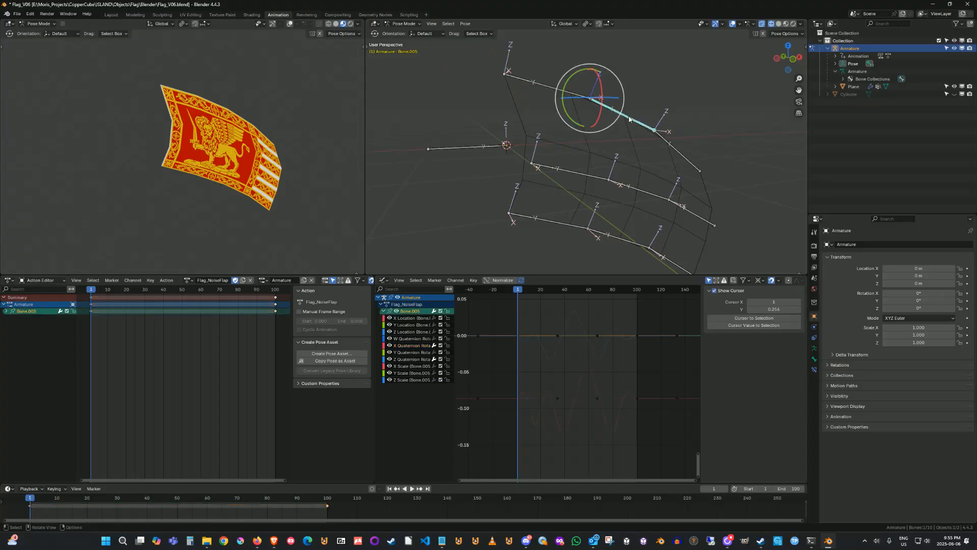
click(411, 346)
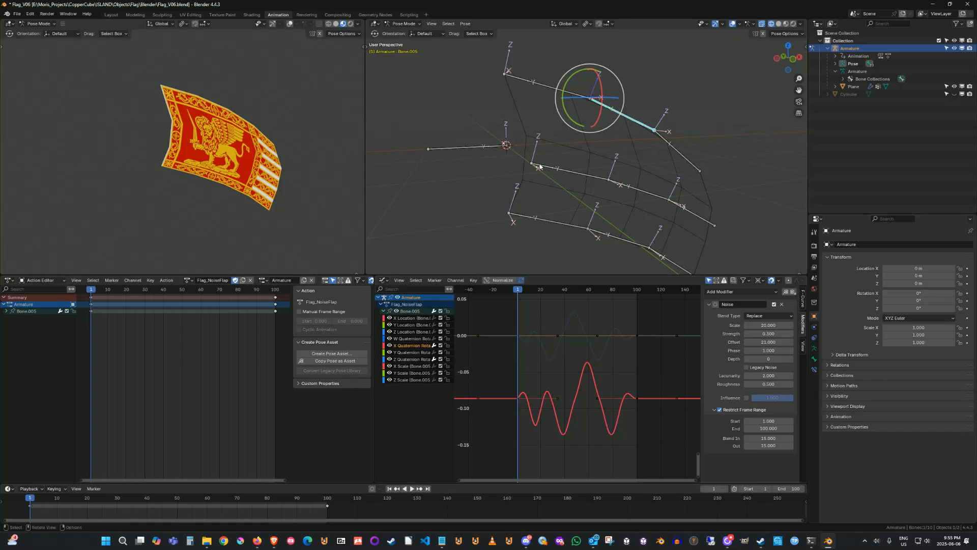
click(553, 89)
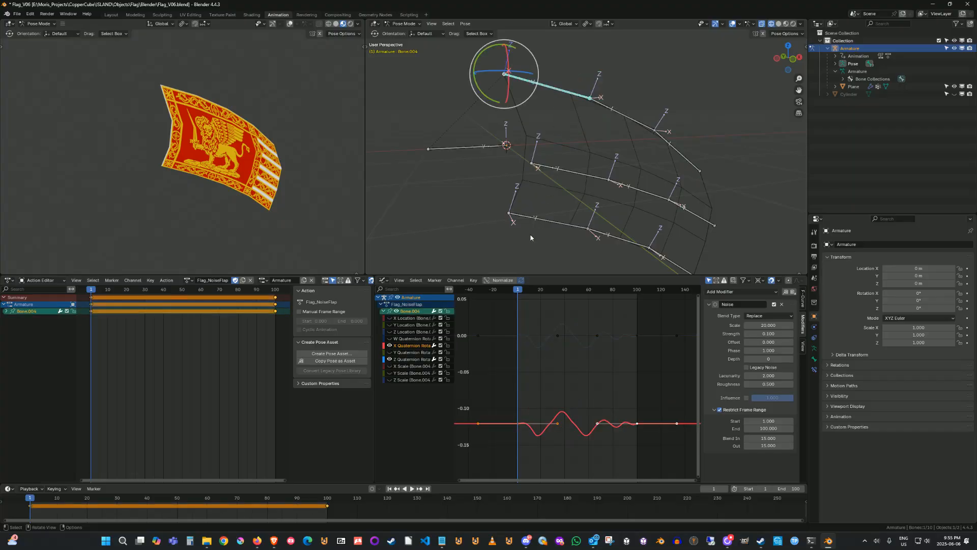
click(617, 118)
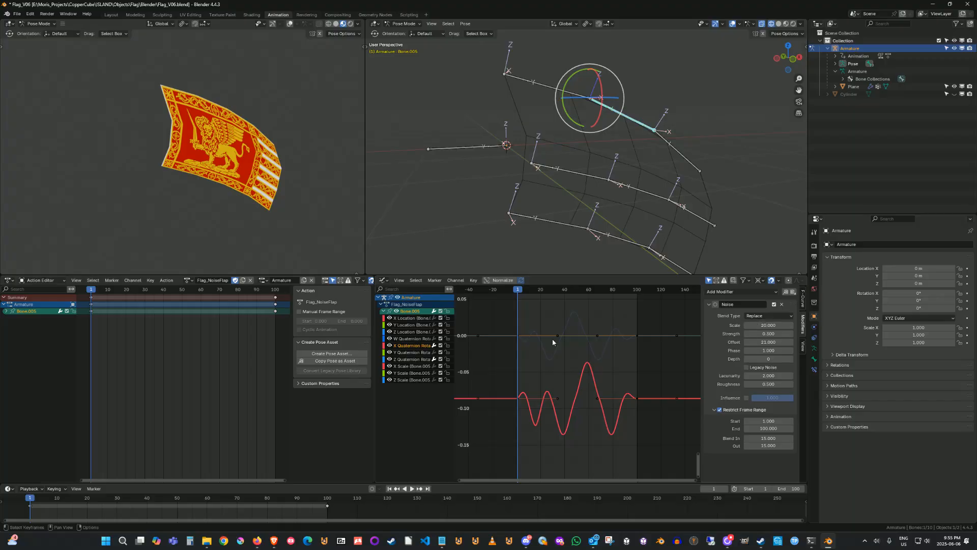
click(550, 94)
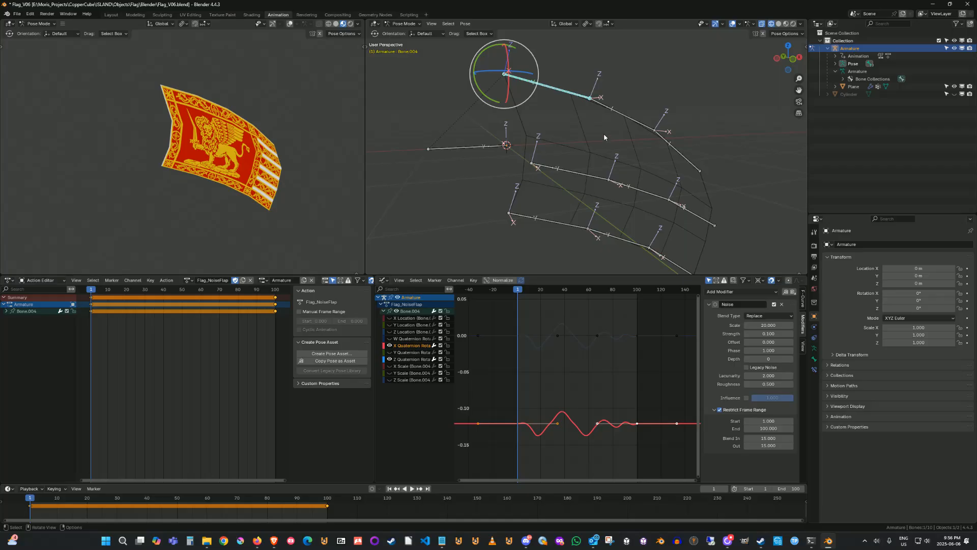
click(621, 117)
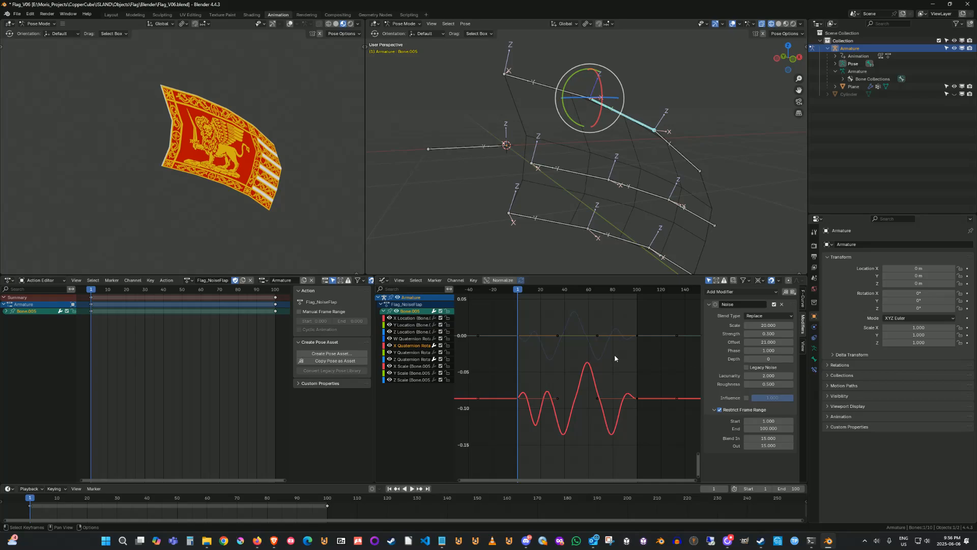
click(546, 86)
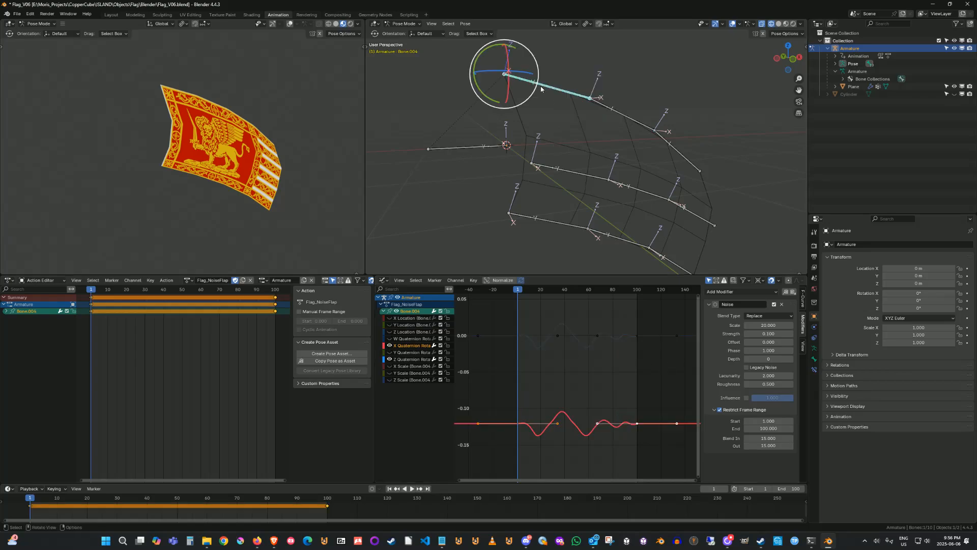
click(624, 118)
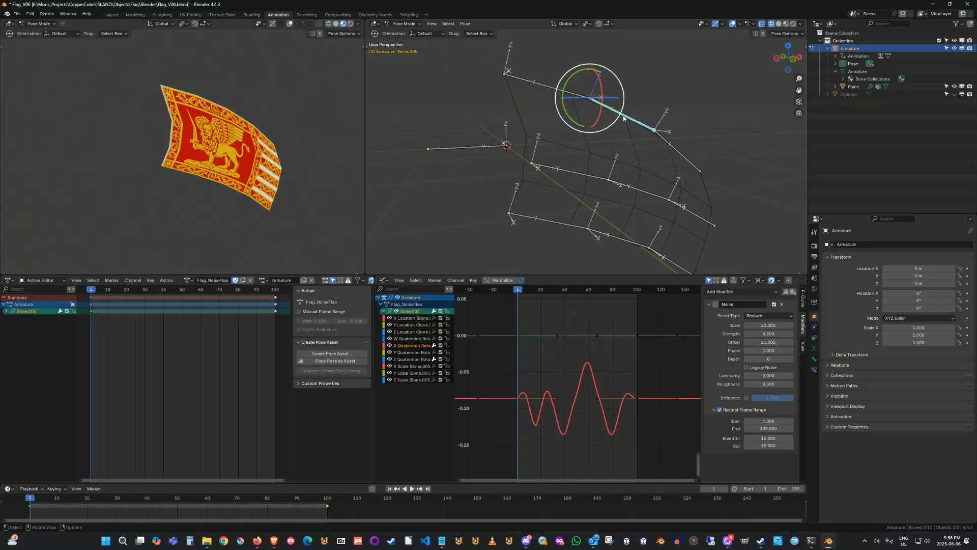
click(681, 159)
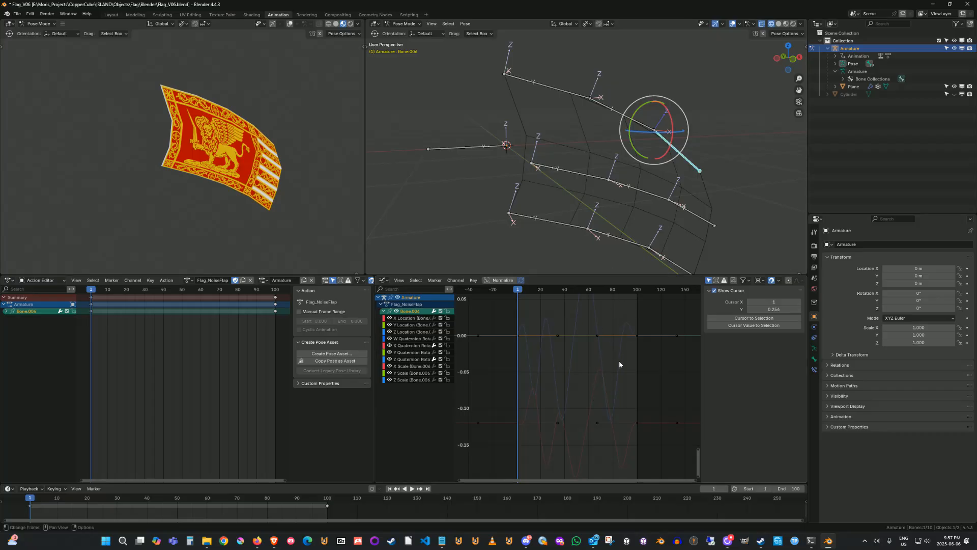
click(406, 346)
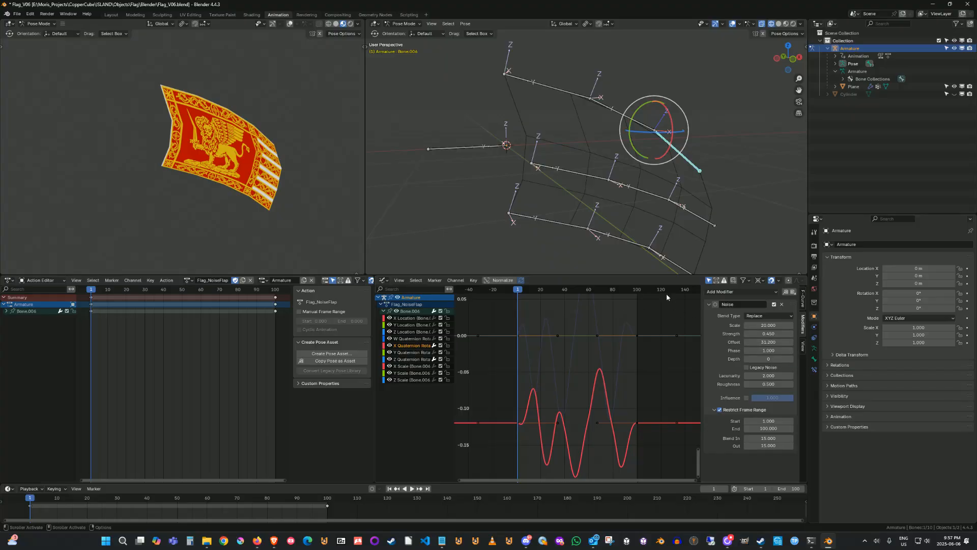
Select Bone.001 and inspect its X and Y Location channels and their Noise modifier settings.
click(568, 173)
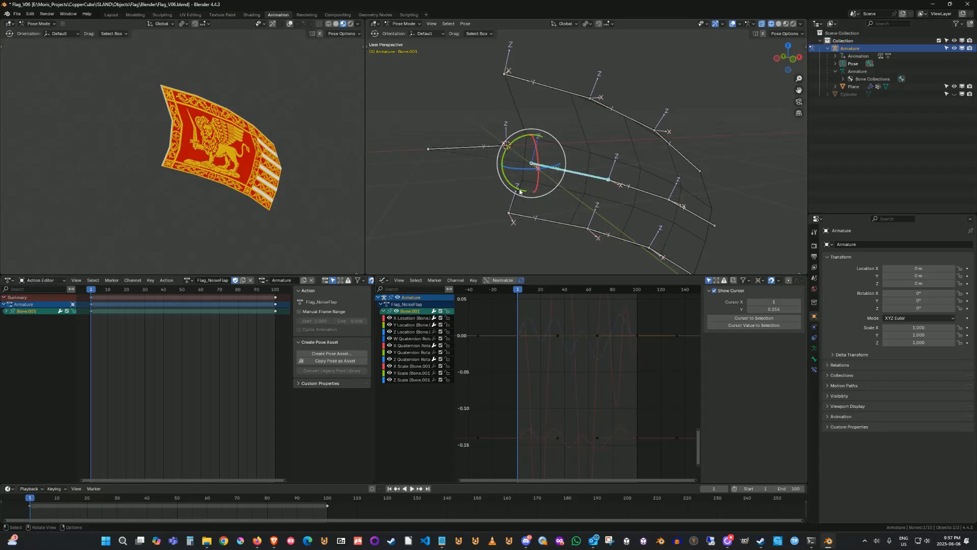
click(410, 318)
click(412, 326)
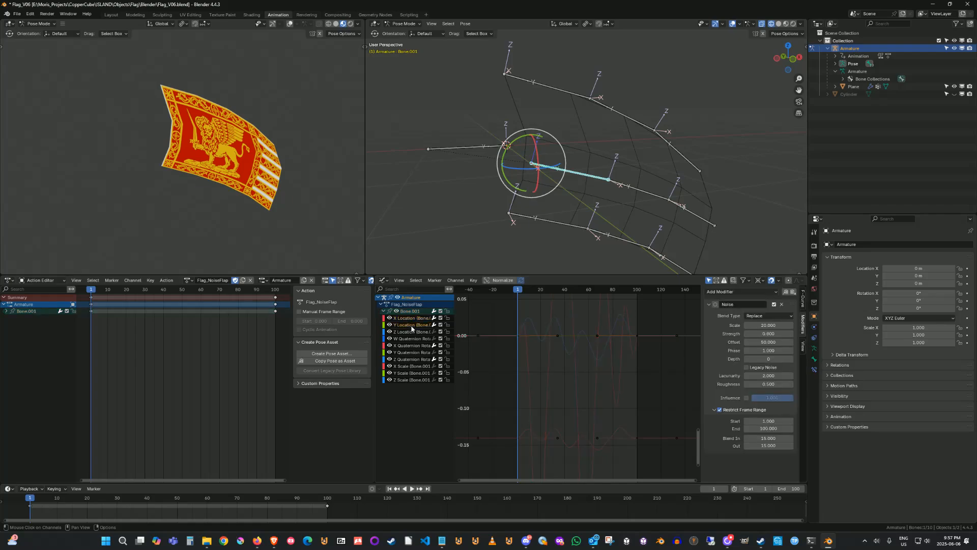
click(410, 318)
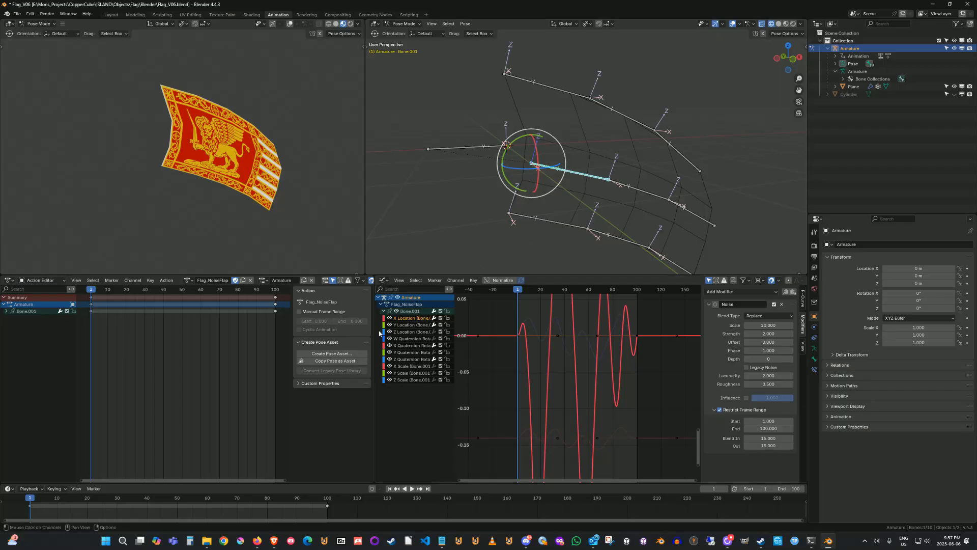
Play the animation while orbiting the flag, then scrub the timeline to frame 73.
key(space)
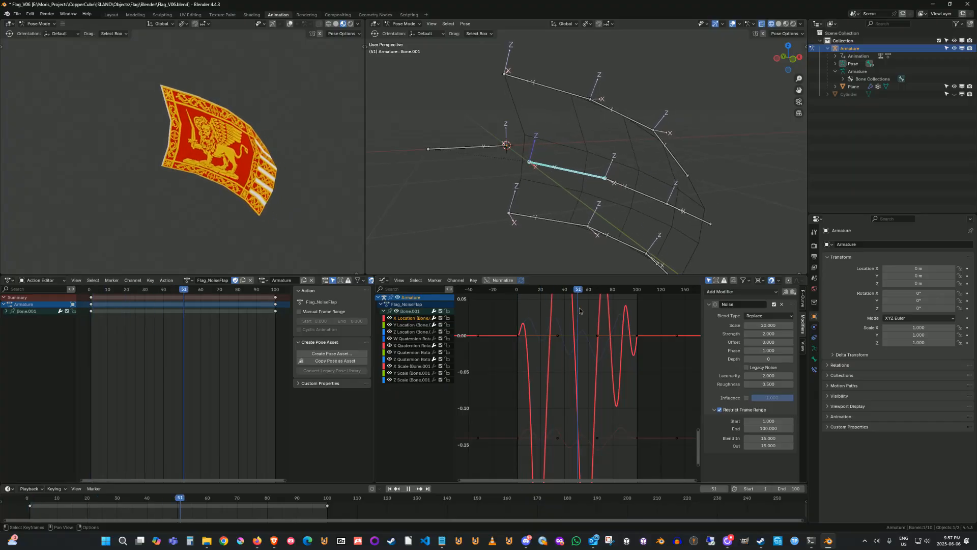
key(space)
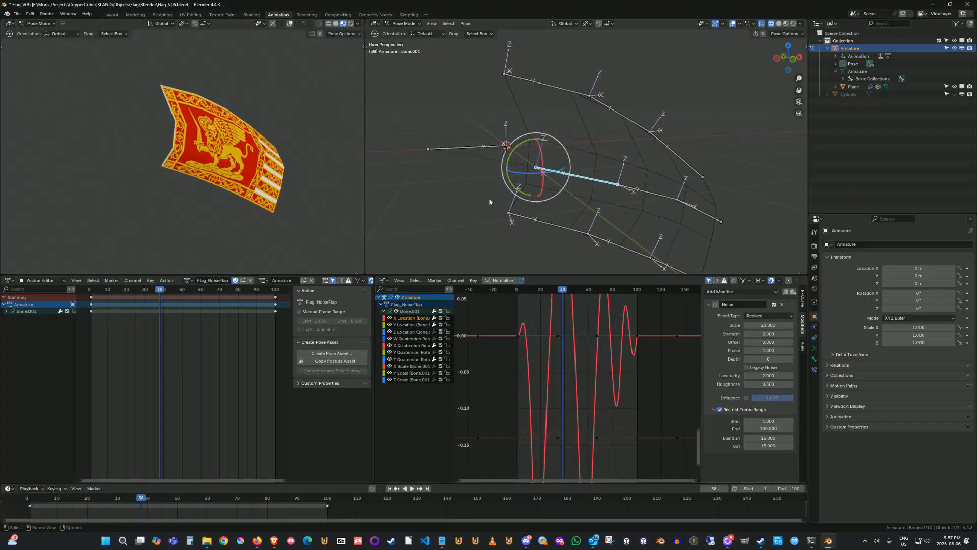
middle_drag(485, 209, 548, 215)
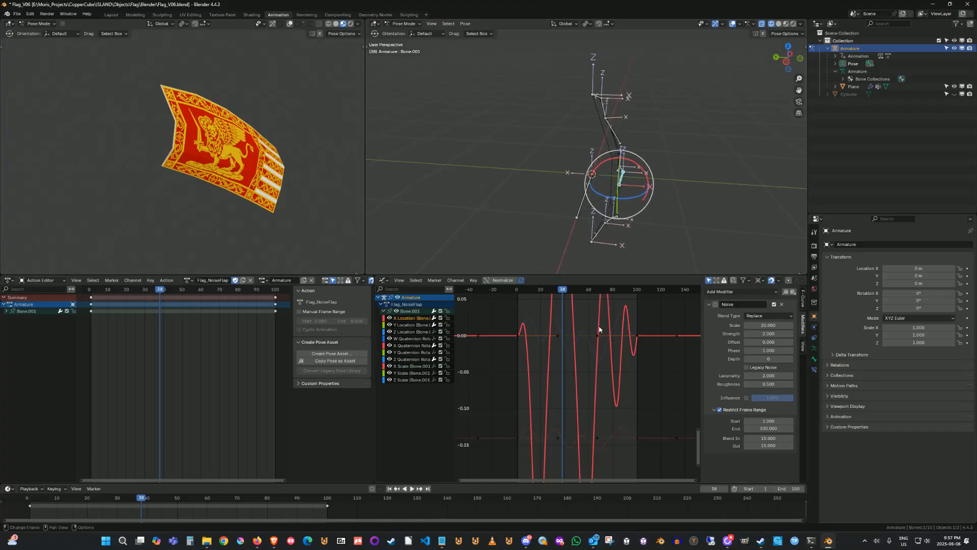
key(space)
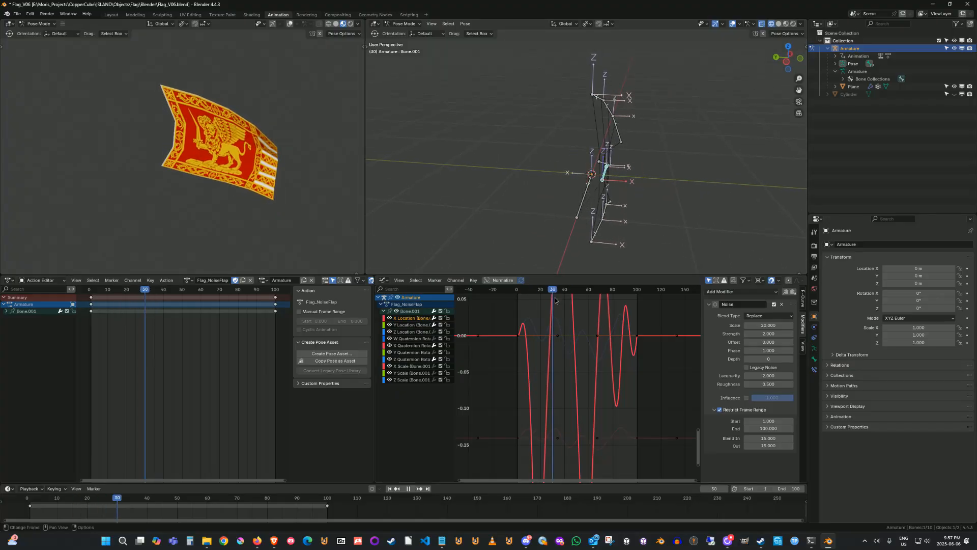
key(space)
middle_drag(620, 234, 560, 229)
key(space)
click(545, 289)
drag(545, 290, 605, 299)
Orbit around the armature and select Bone.005 to inspect its X Quaternion noise curve at frame 73.
key(r)
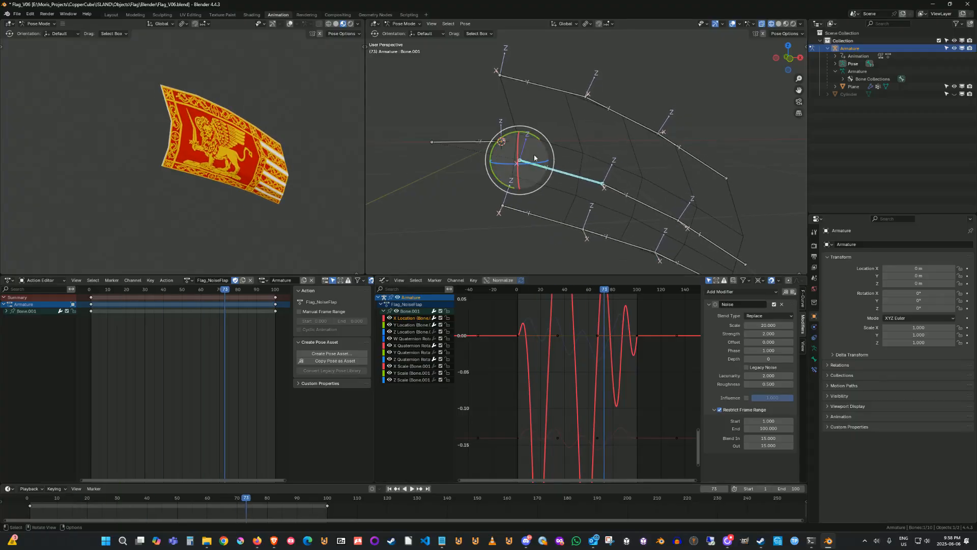
shift+middle_drag(511, 245, 496, 228)
ctrl+middle_drag(512, 239, 508, 245)
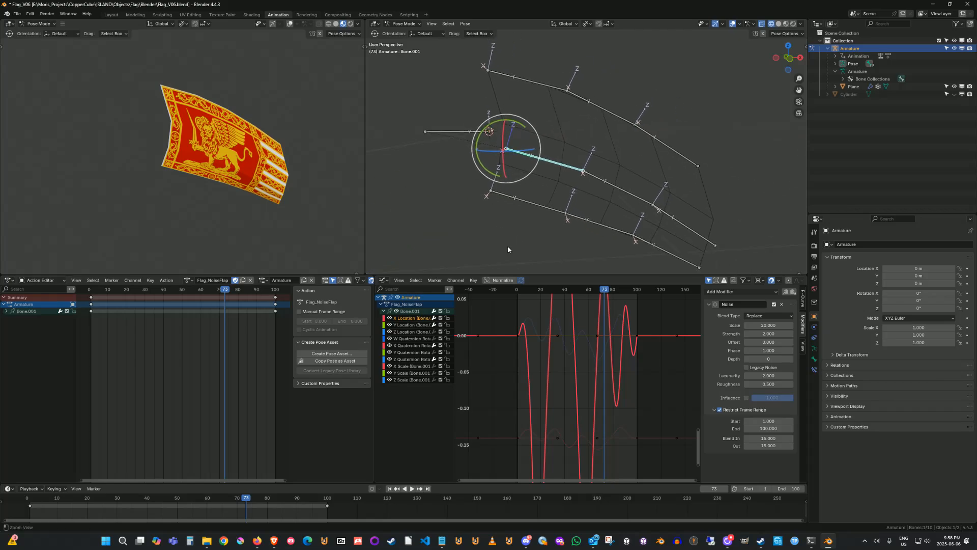
drag(534, 48, 575, 82)
click(584, 97)
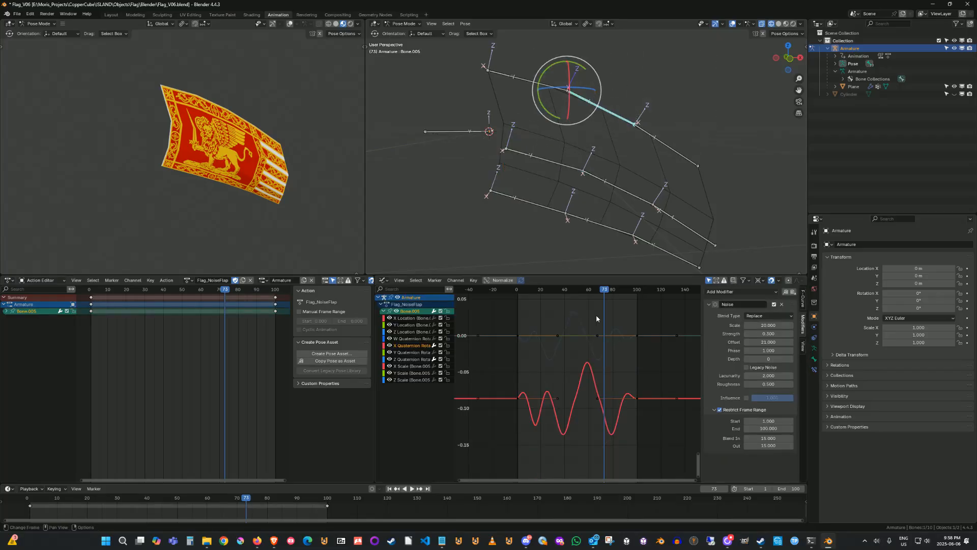
Set the Noise strength of Bone.005's X and Z Quaternion Rotation curves to 0.5.
click(768, 334)
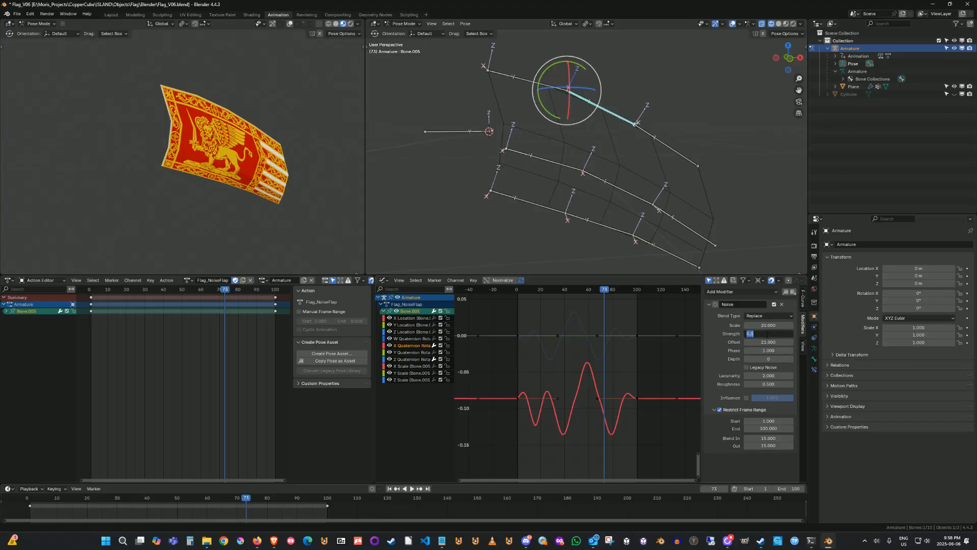
text(0.5)
key(Return)
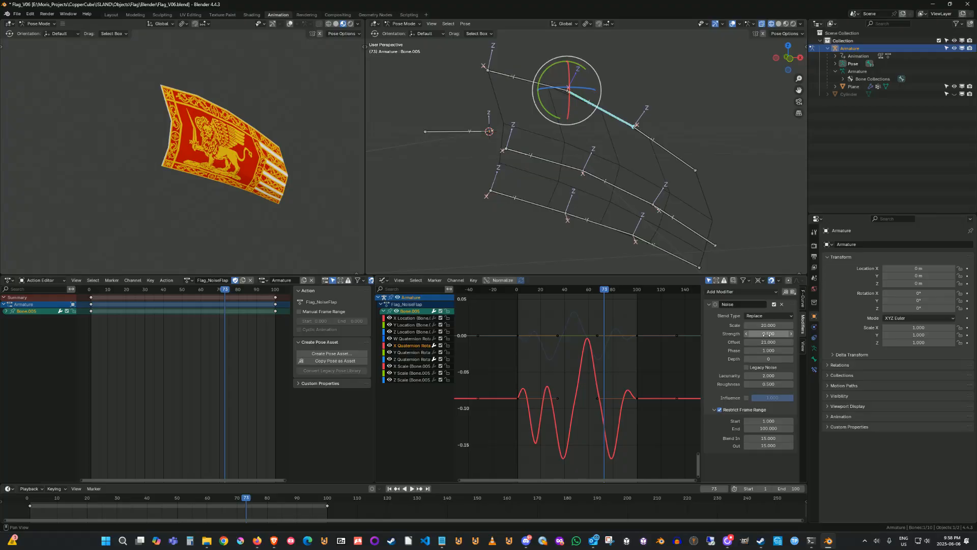
click(413, 359)
click(762, 333)
text(0.5)
key(Return)
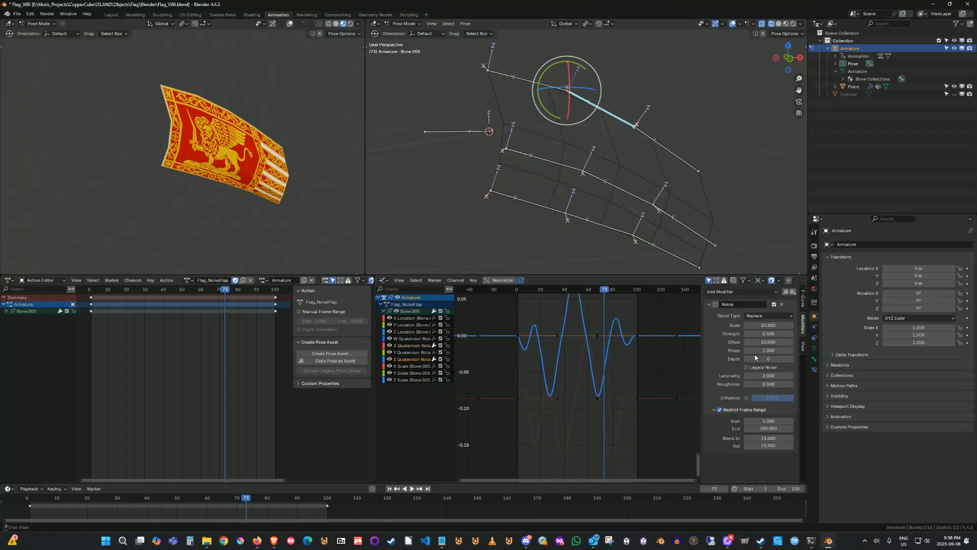
Select Bone.006 and set its X Quaternion noise strength to 0.75 and its Z Quaternion noise strength to 1.
click(680, 156)
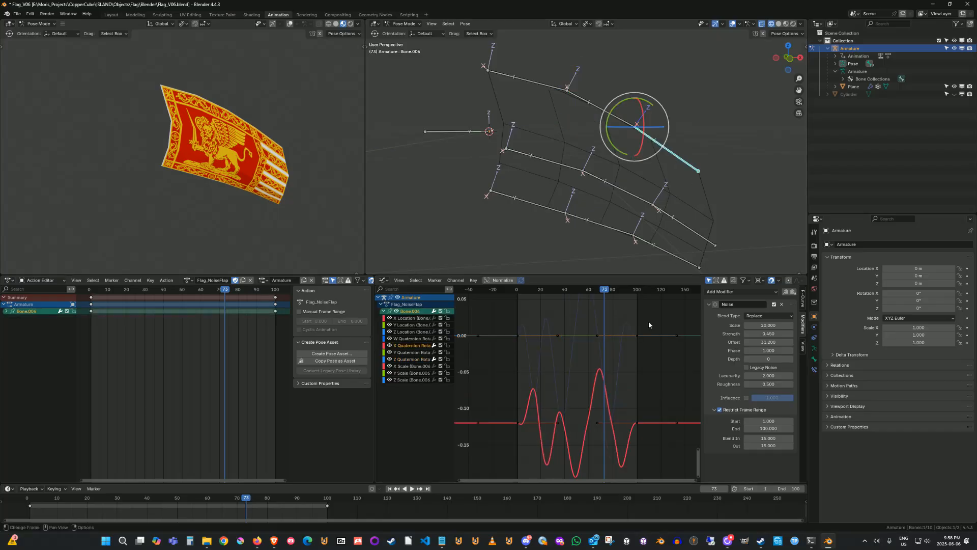
click(766, 333)
text(0.75)
key(Return)
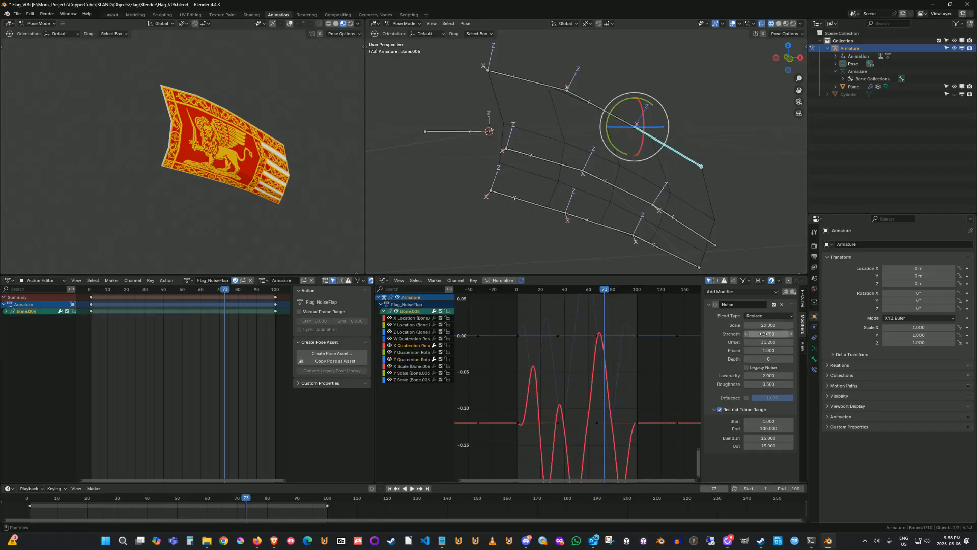
click(412, 358)
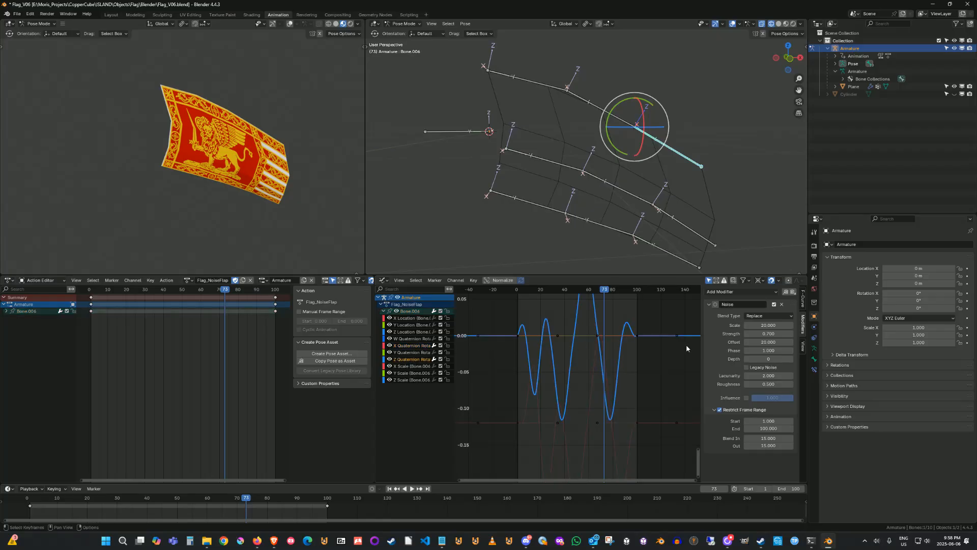
click(770, 333)
text(1)
key(Return)
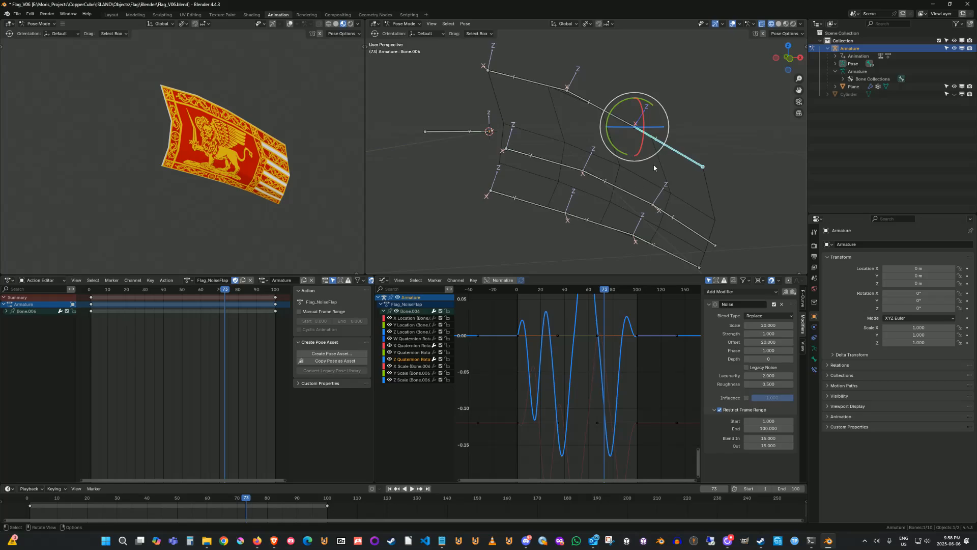
Play the animation while orbiting the flag, then select Bone.003 and inspect its X Quaternion Rotation noise settings.
click(412, 489)
middle_drag(497, 219, 484, 258)
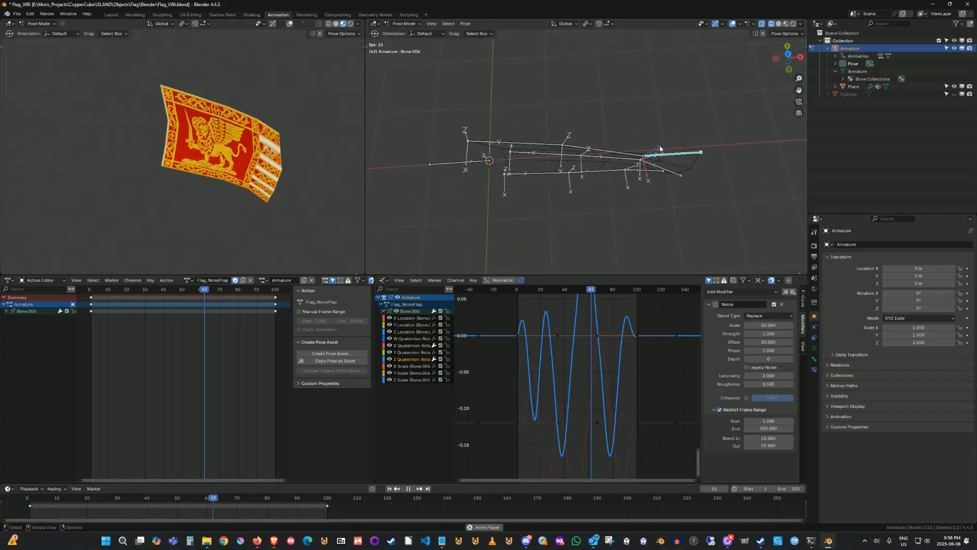
middle_drag(621, 165, 564, 115)
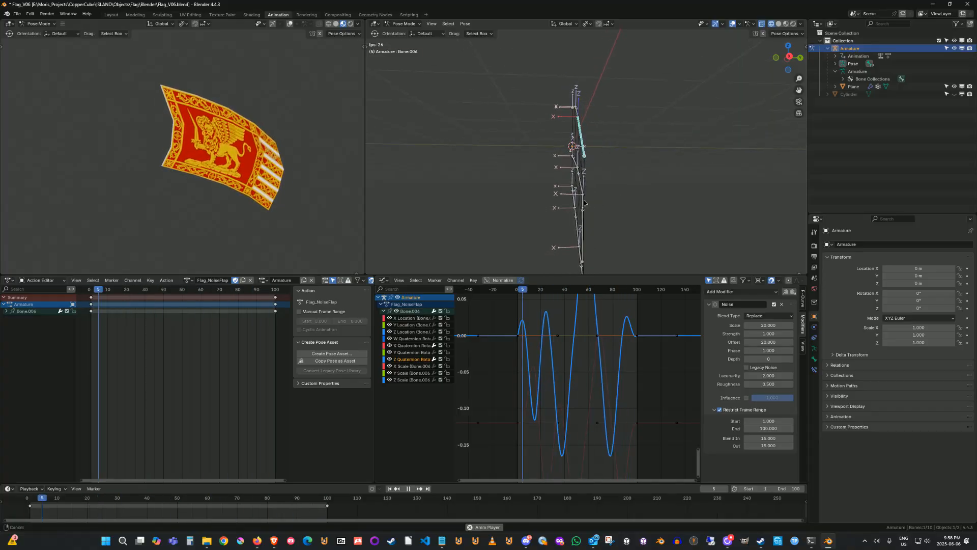
alt+shift+drag(552, 201, 562, 161)
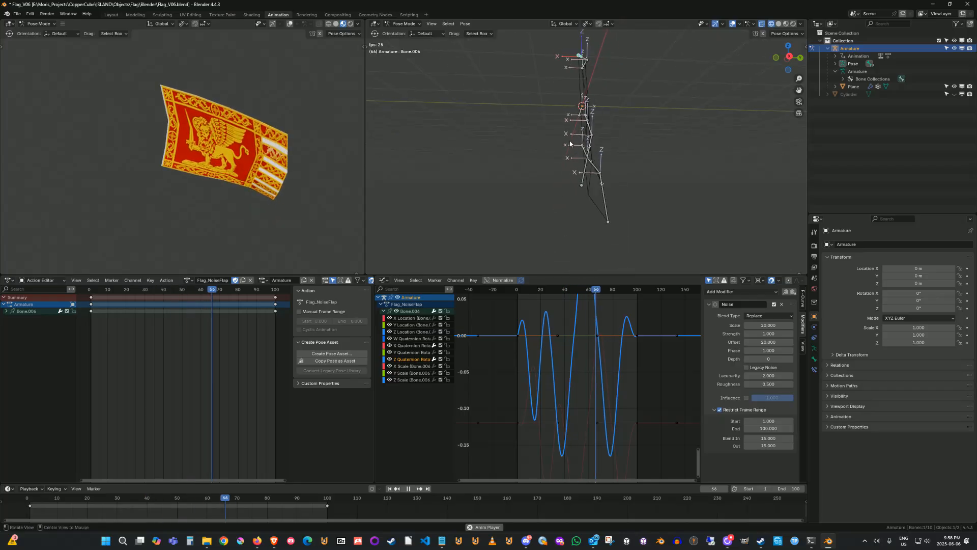
click(595, 124)
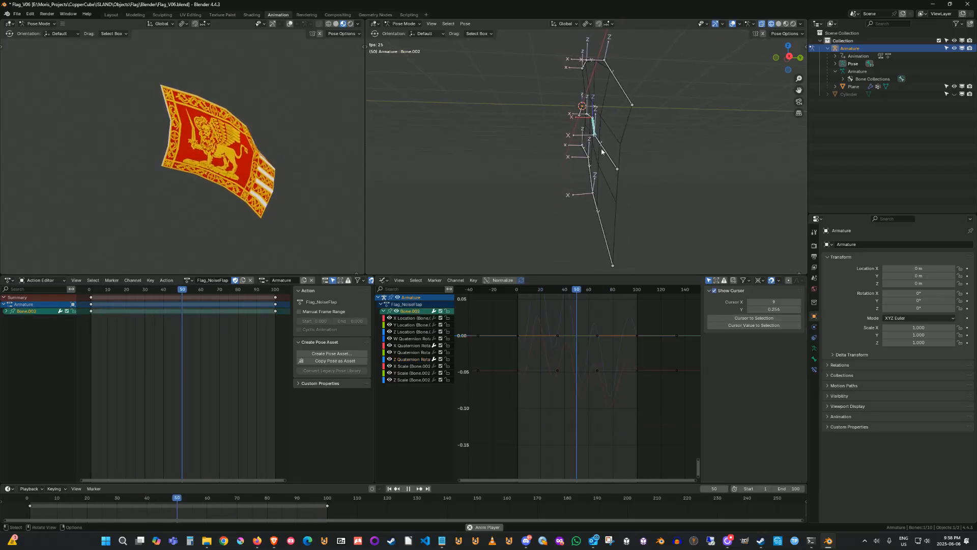
click(604, 148)
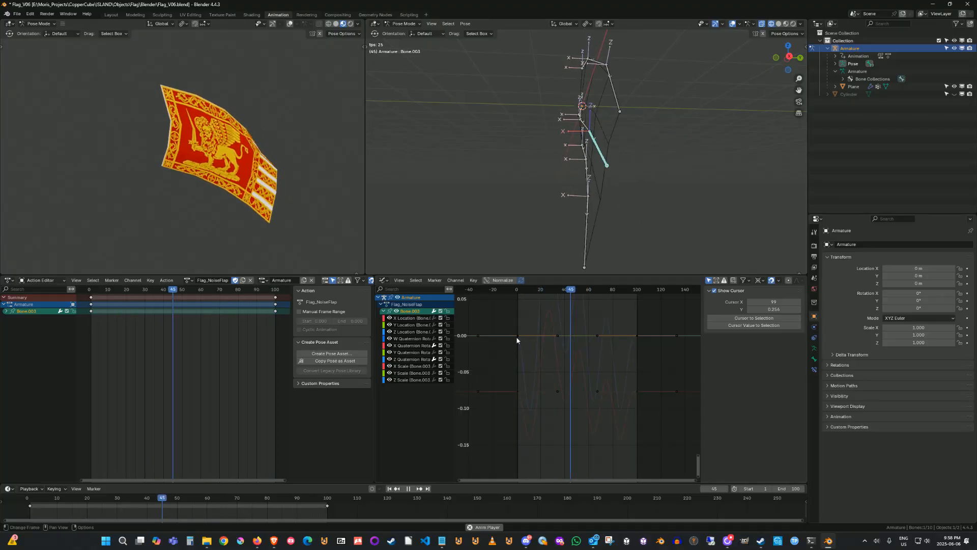
click(411, 346)
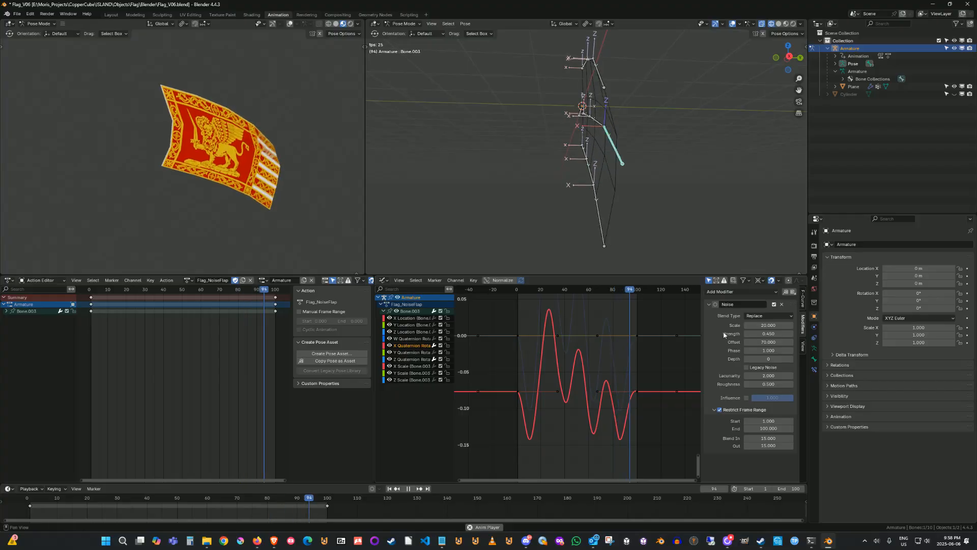
middle_drag(562, 195, 572, 199)
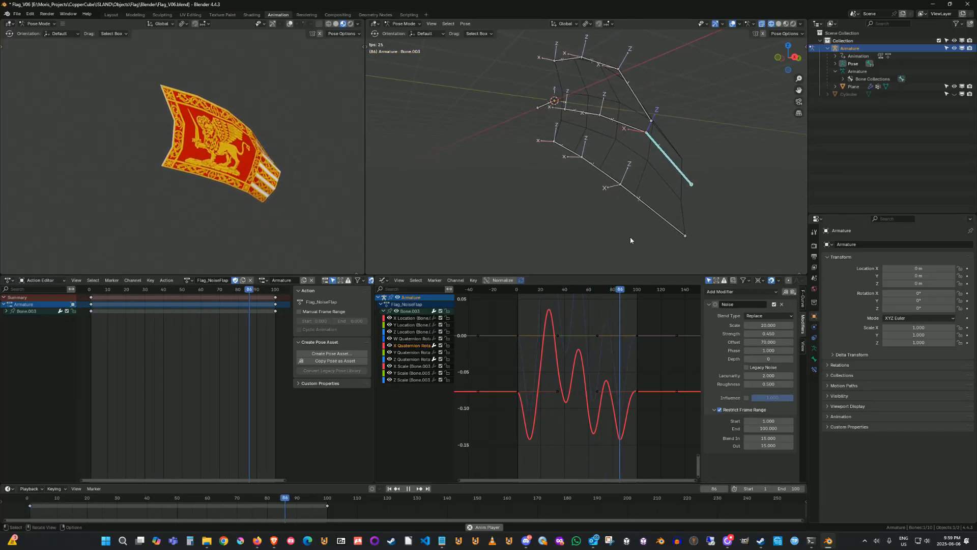
Box-select the armature's bones and isolate individual quaternion rotation curves one at a time in the graph.
click(526, 239)
scroll(578, 234, down, 3)
drag(659, 62, 469, 256)
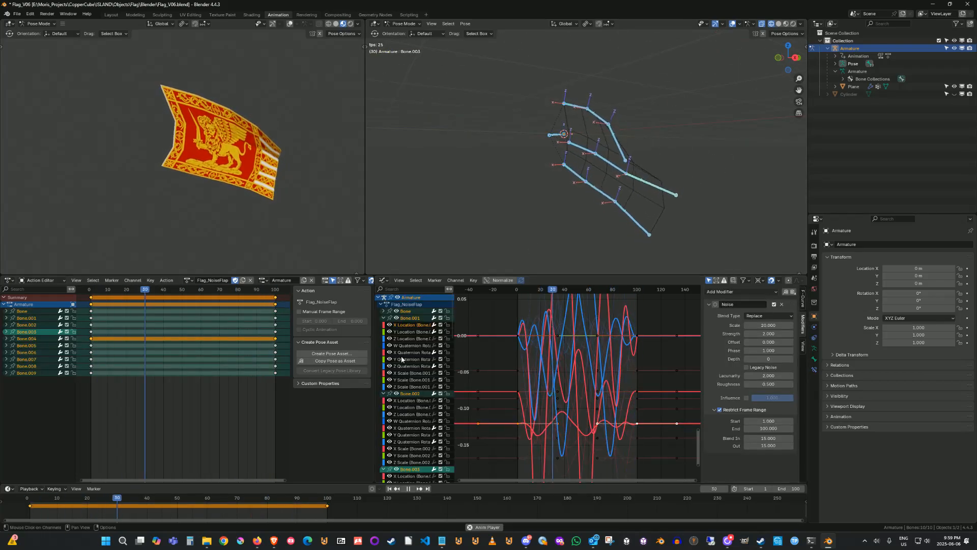
click(569, 361)
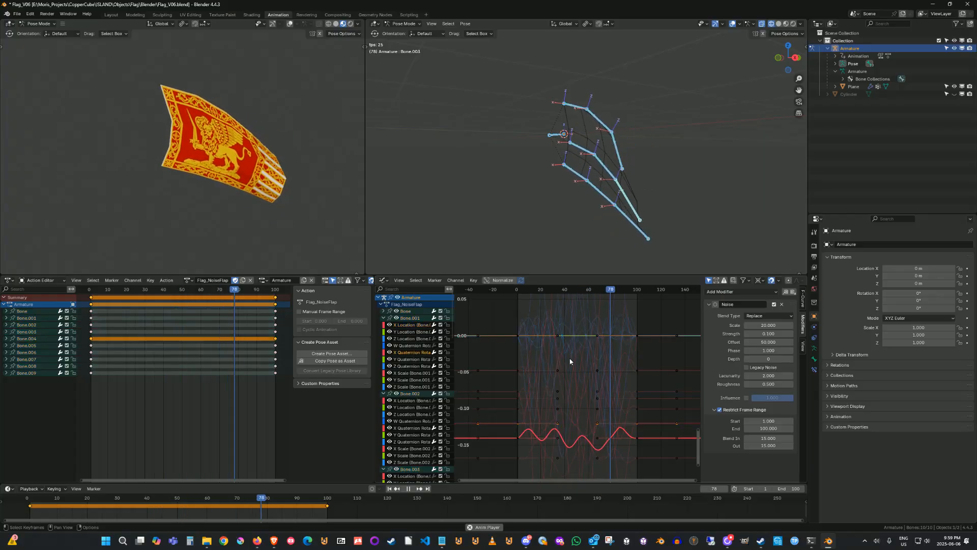
key(shift+h)
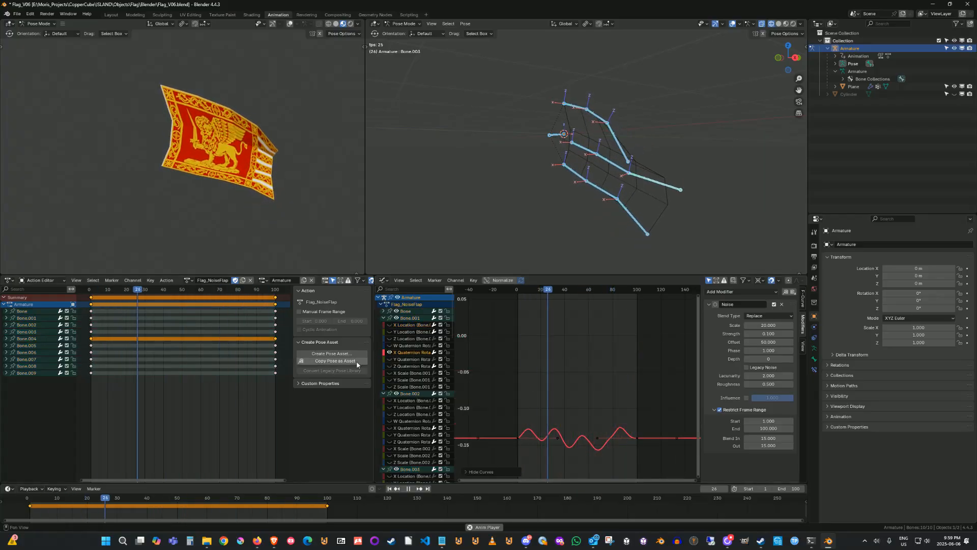
click(414, 367)
key(shift+h)
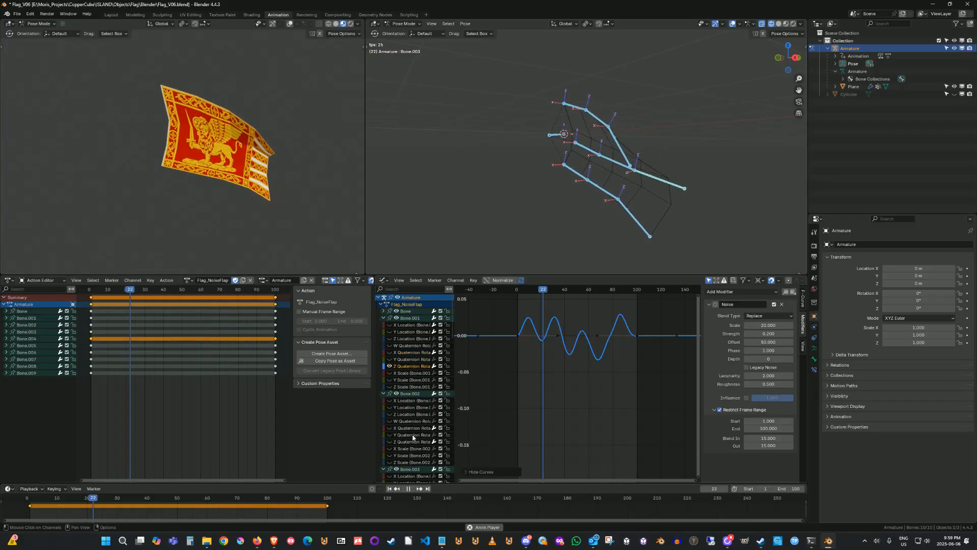
click(412, 427)
key(shift+h)
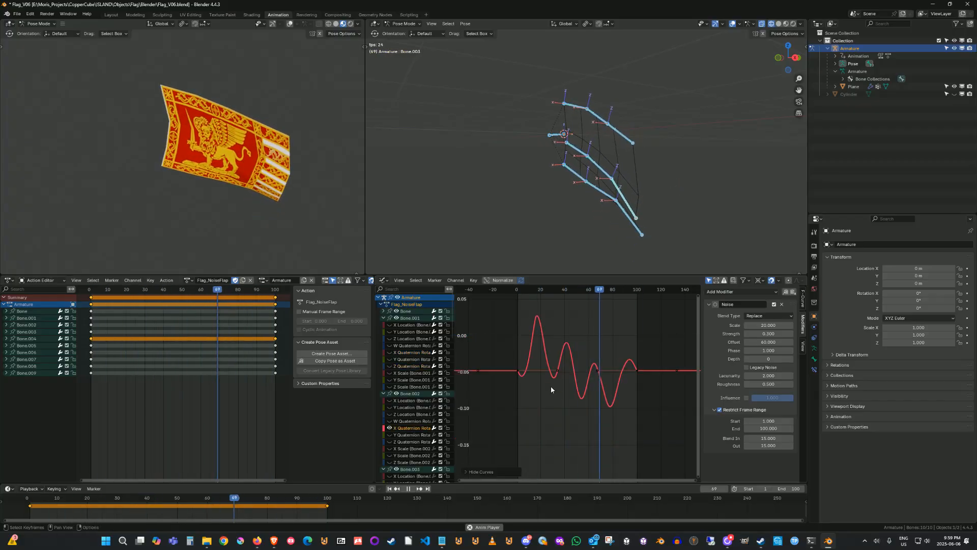
Reveal all curves, reframe the graph, and isolate Bone.001's Z Quaternion Rotation curve.
key(alt+h)
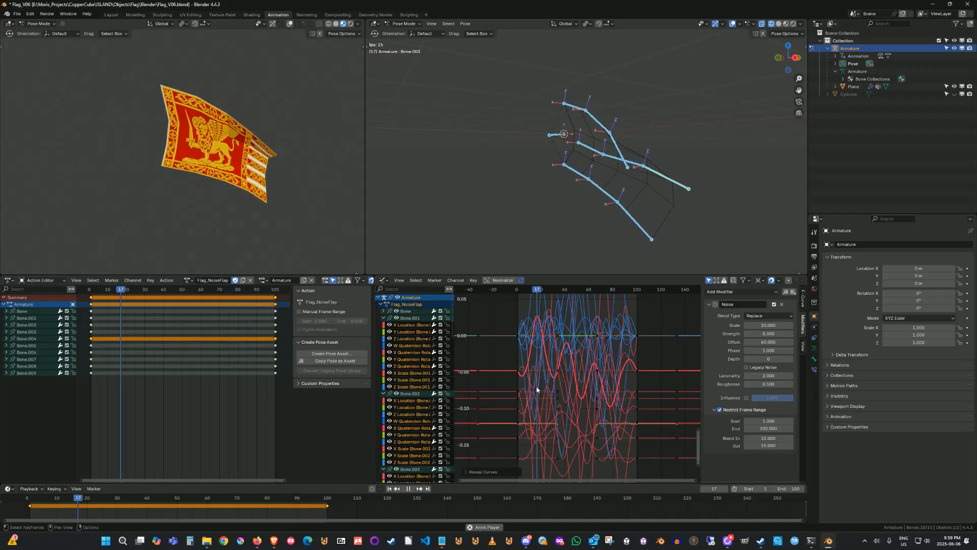
ctrl+middle_drag(558, 376, 592, 415)
drag(517, 323, 695, 451)
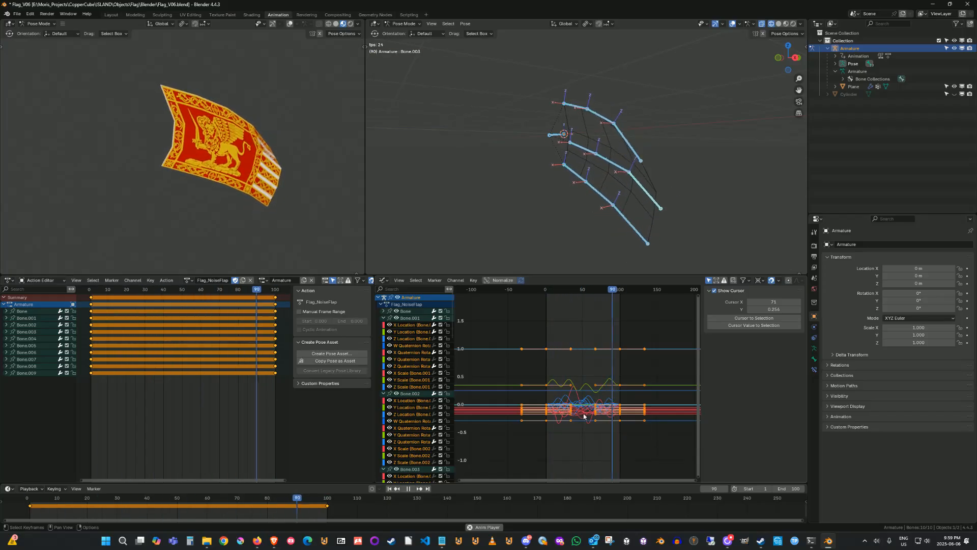
click(411, 366)
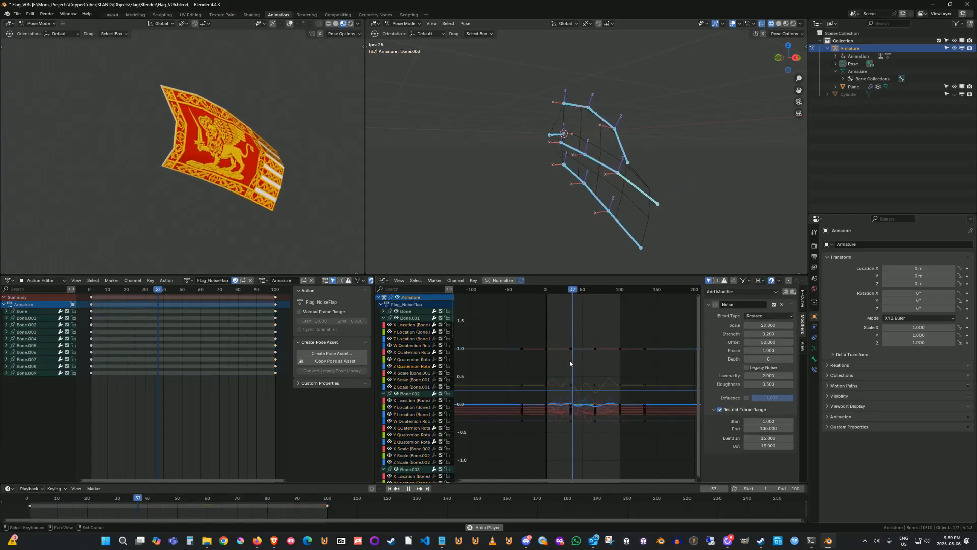
key(shift+h)
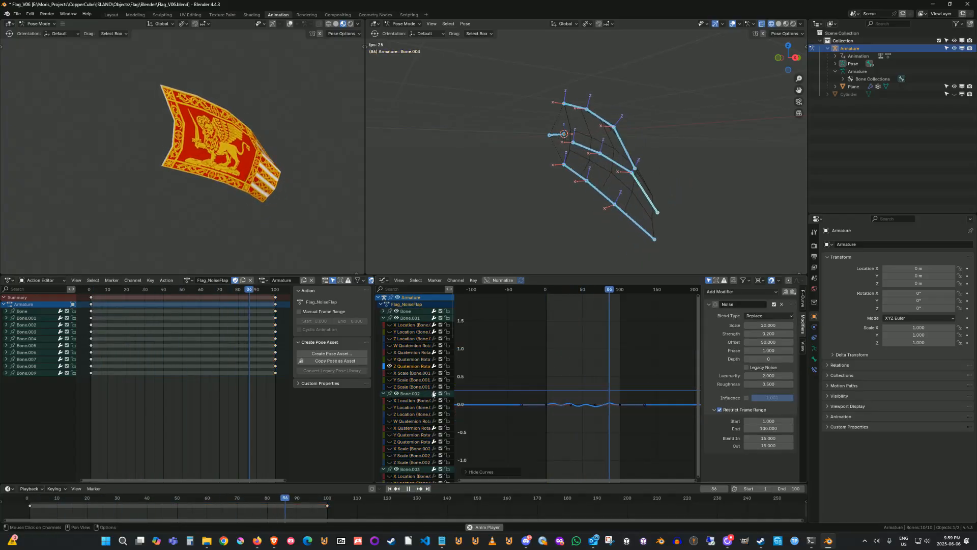
Try to move the curve keys vertically, first on the isolated curve and then on all revealed curves.
click(570, 405)
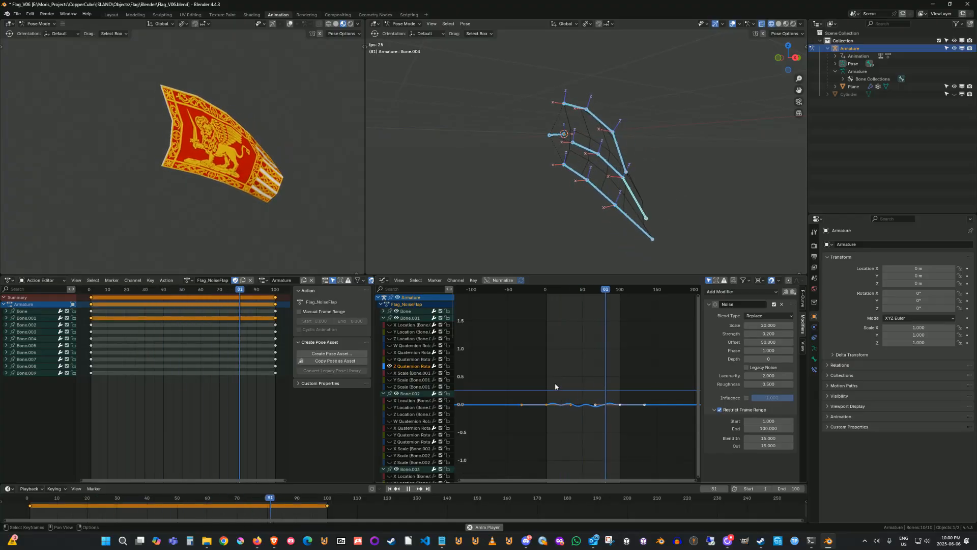
key(g)
key(y)
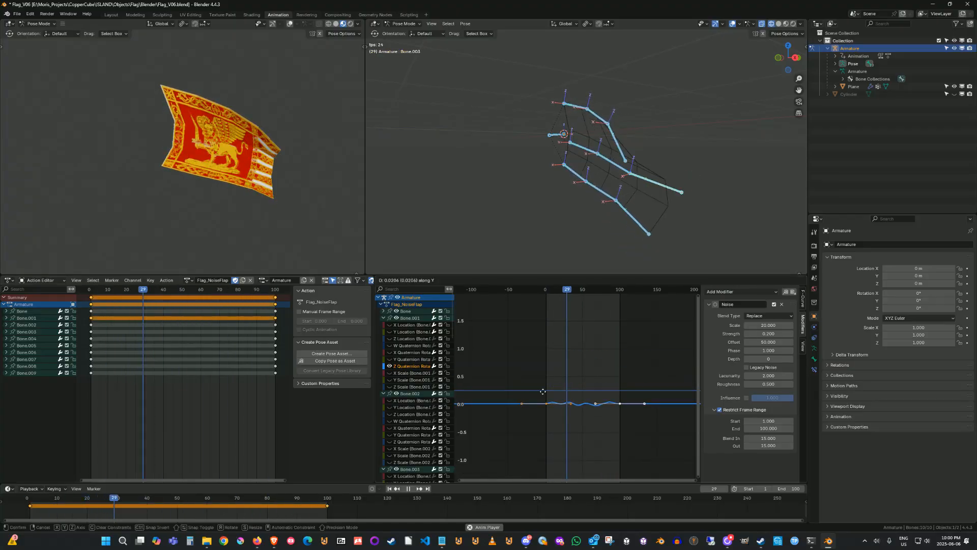
key(Escape)
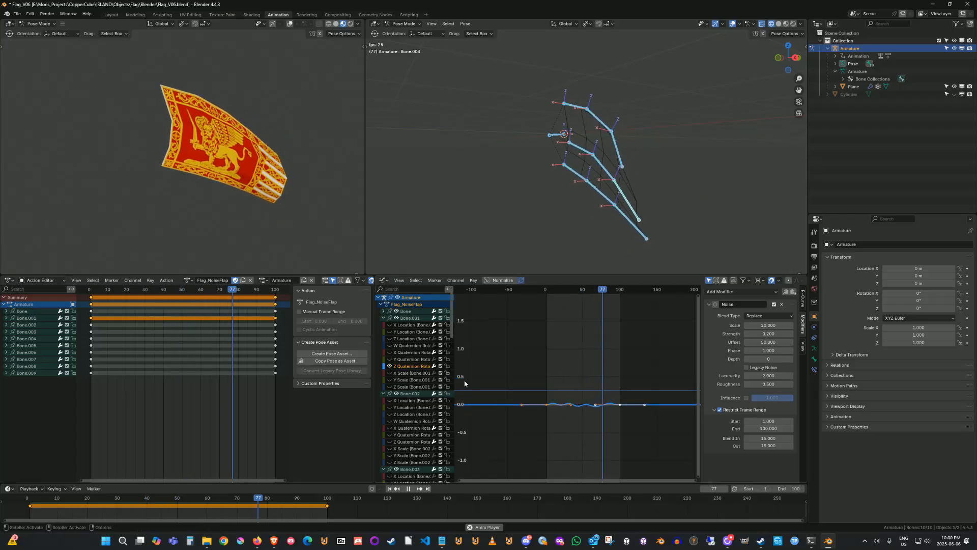
key(alt+h)
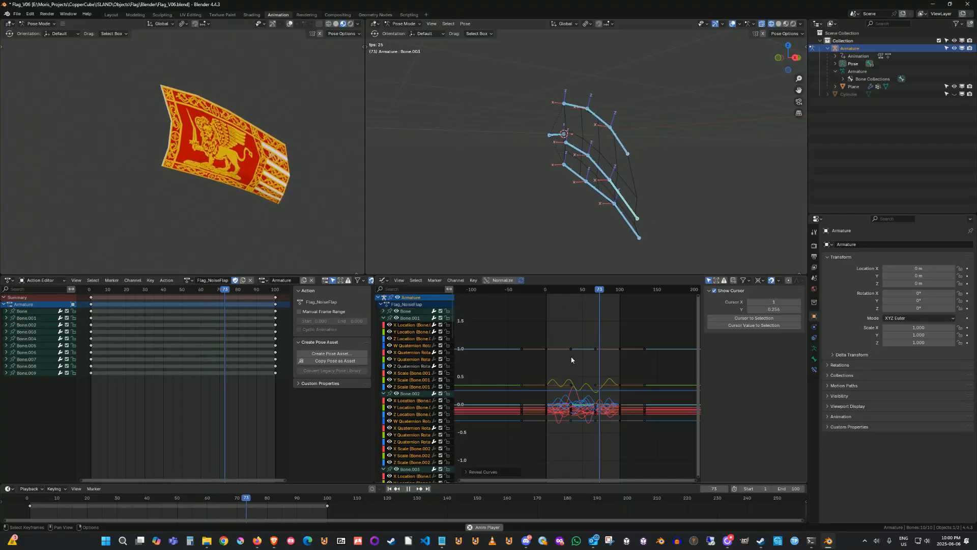
key(a)
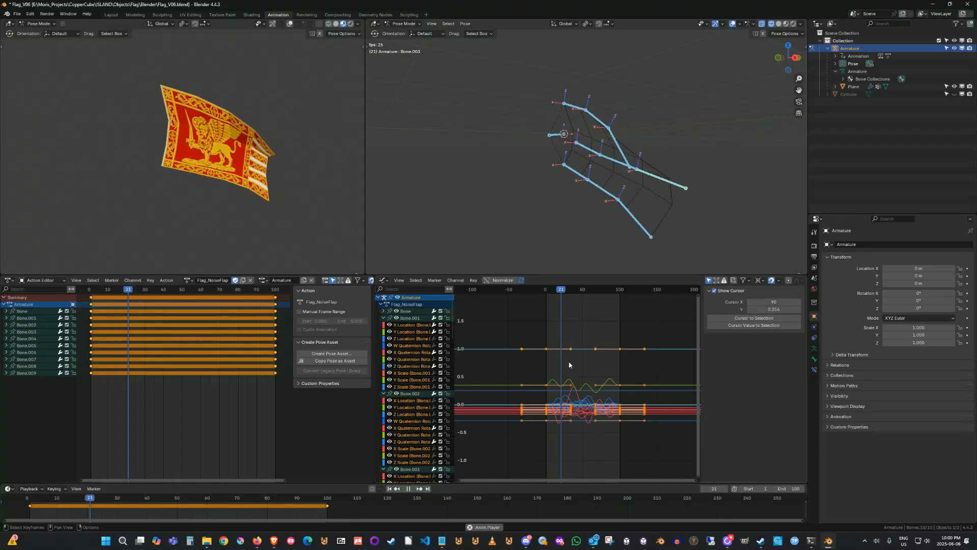
key(g)
key(y)
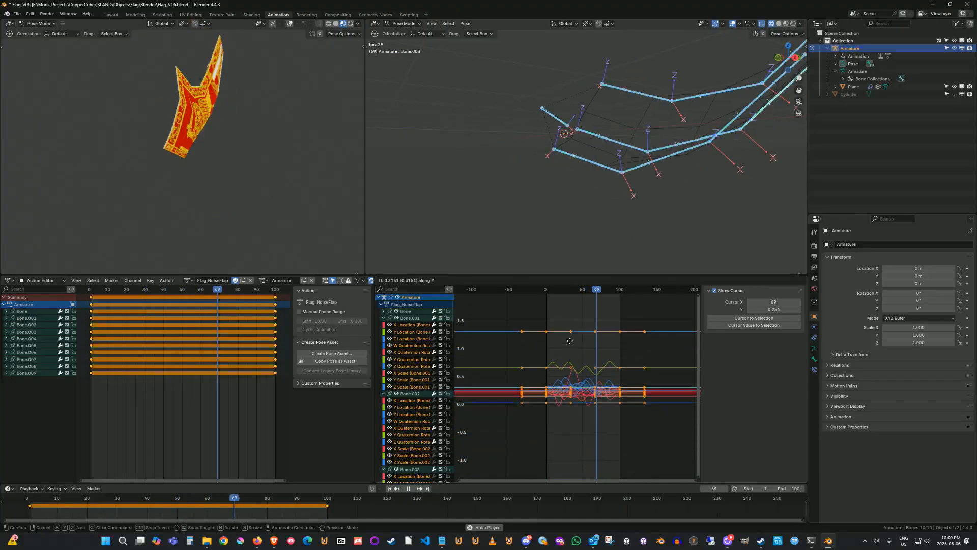
key(Escape)
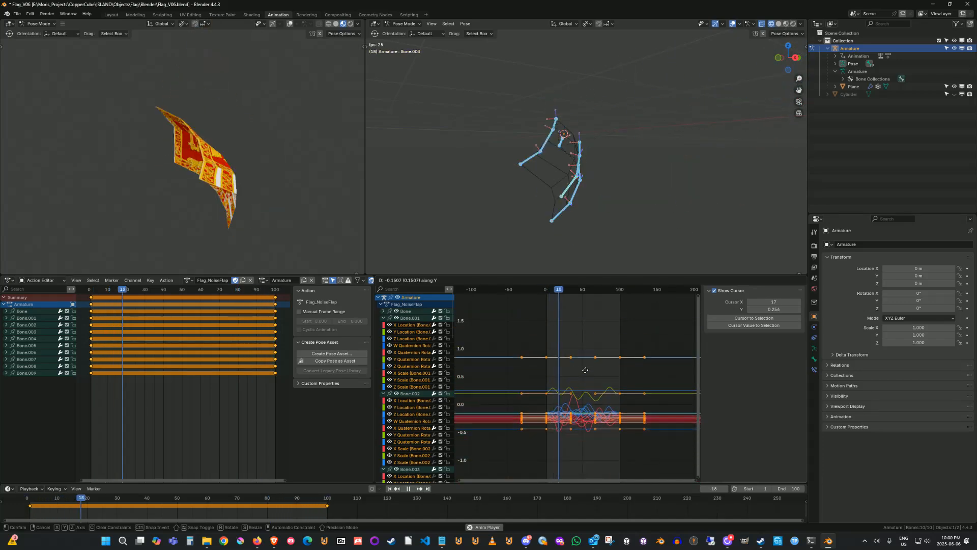
Deselect all keys and select Bone.003's X Quaternion Rotation channel to show its noise modifier.
key(alt+a)
middle_drag(526, 334, 537, 336)
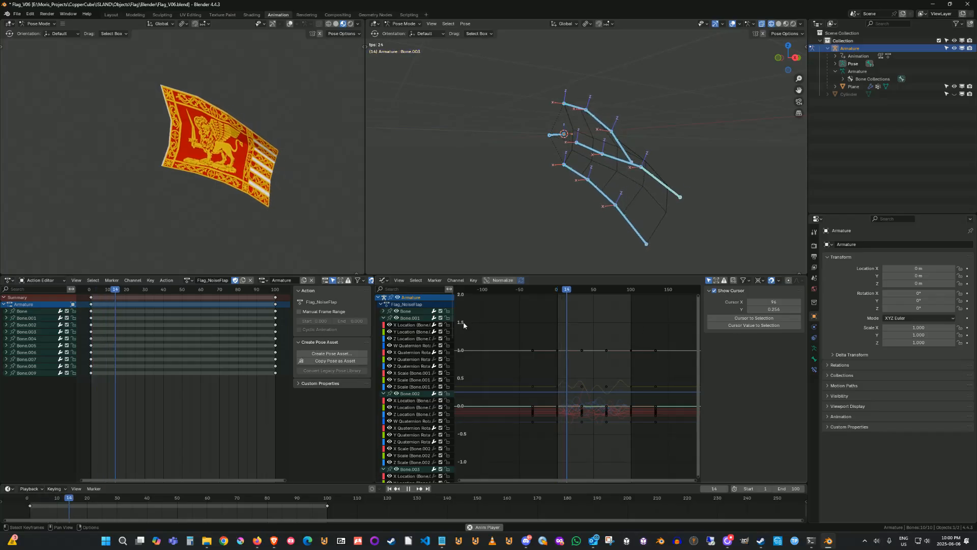
click(411, 468)
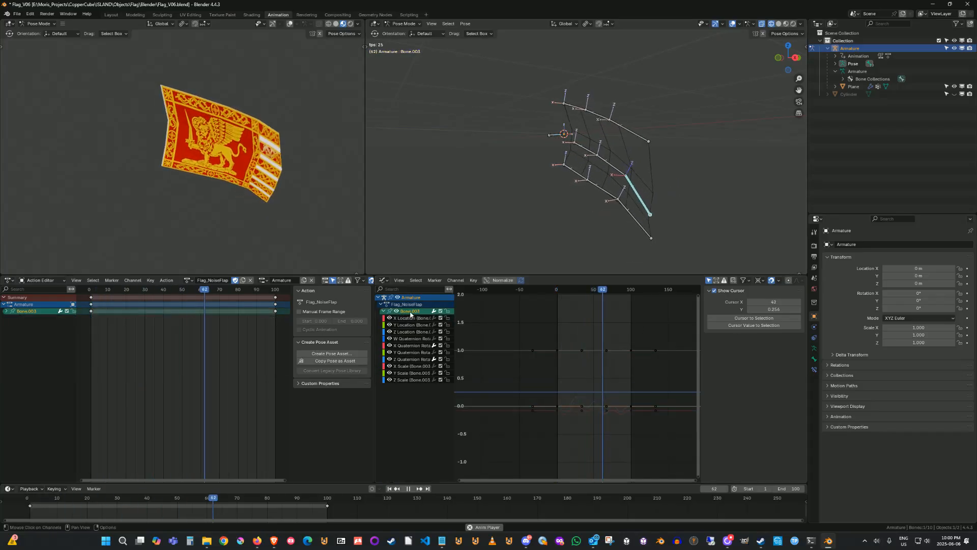
click(412, 345)
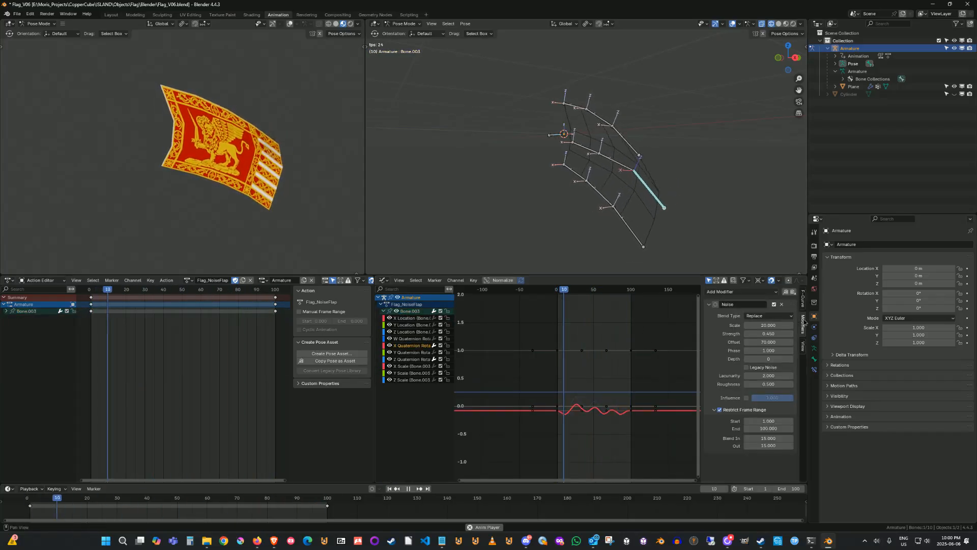